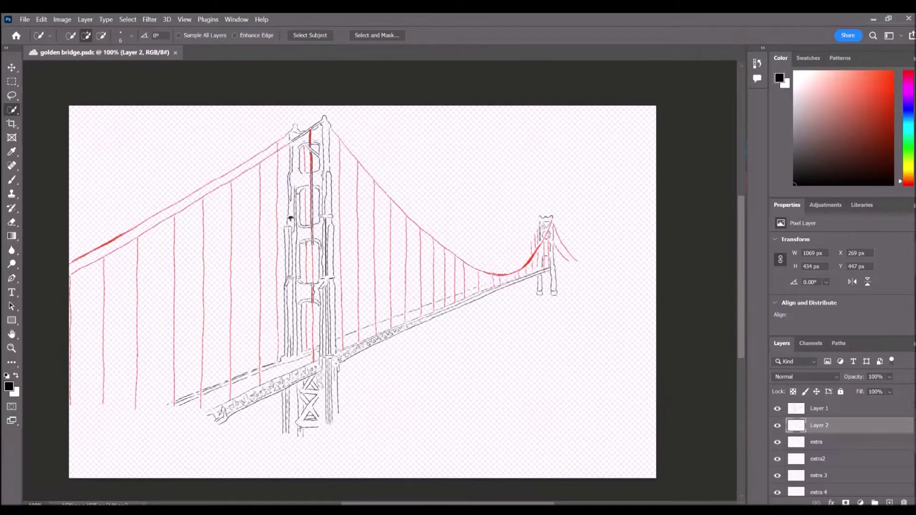
Draw an oval base around the feet of the far tower on Layer 2 with the black 3 px Brush
key("ctrl+plus")
key("ctrl+plus")
left_click_drag(429, 296, 151, 209)
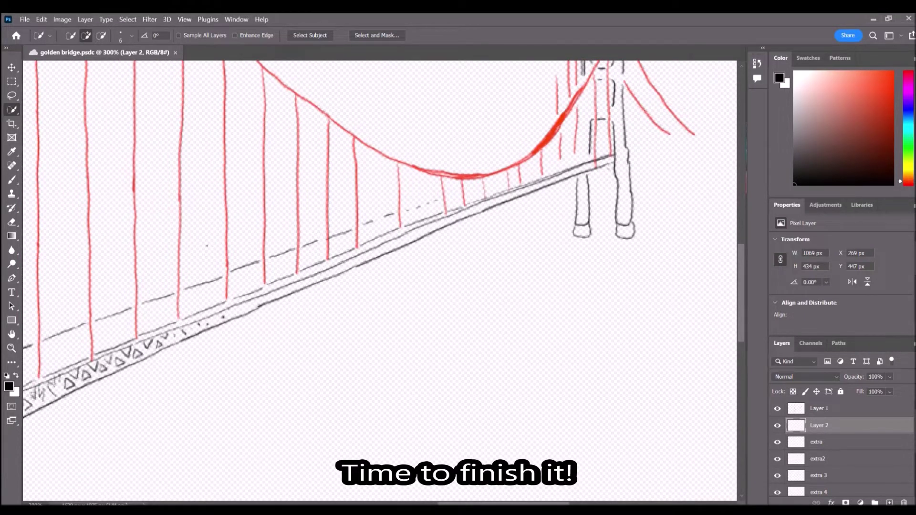
left_click(12, 179)
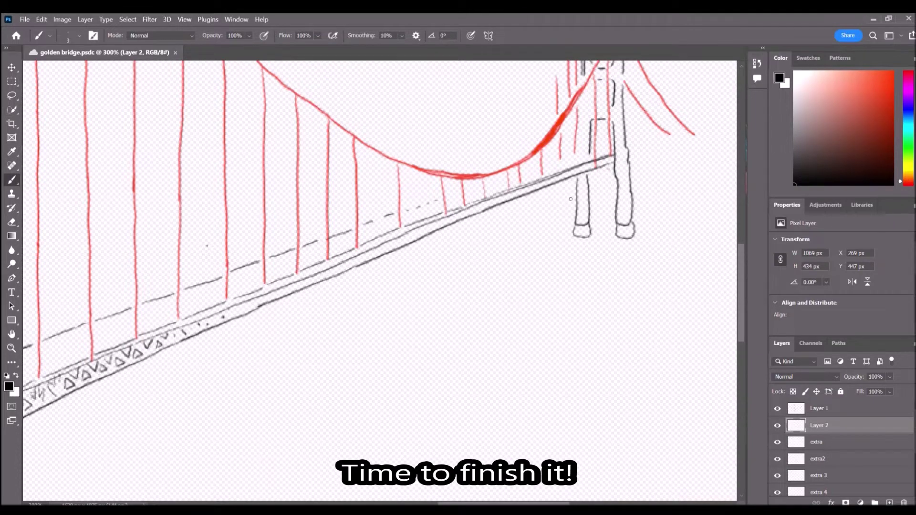
left_click_drag(553, 228, 633, 238)
key("ctrl+z")
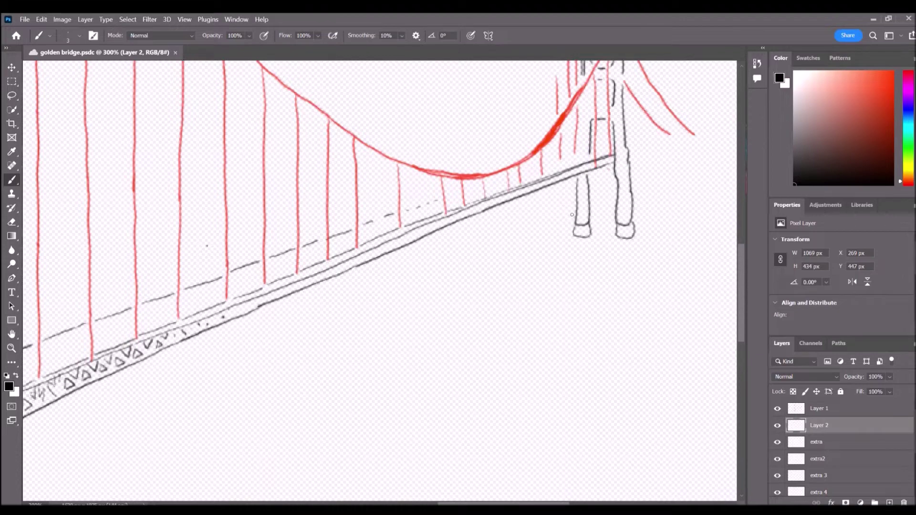
mouse_move(574, 208)
left_mouse_down()
mouse_move(554, 222)
mouse_move(568, 239)
mouse_move(640, 240)
left_mouse_up()
key("ctrl+z")
mouse_move(561, 219)
left_mouse_down()
mouse_move(555, 238)
mouse_move(652, 242)
mouse_move(624, 233)
left_mouse_up()
key("ctrl+z")
mouse_move(559, 219)
left_mouse_down()
mouse_move(558, 240)
mouse_move(630, 246)
mouse_move(659, 228)
mouse_move(633, 219)
left_mouse_up()
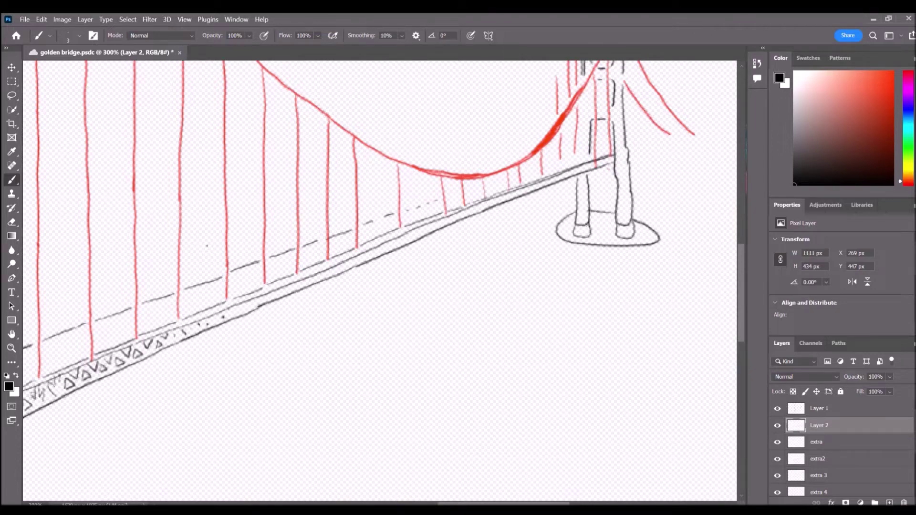
Draw a second rail line just below the dashed line of the deck, starting at the near tower towards the far tower
mouse_move(99, 384)
left_mouse_down()
mouse_move(279, 383)
mouse_move(466, 267)
mouse_move(639, 265)
mouse_move(661, 176)
left_mouse_up()
scroll(379, 281, "up", 1)
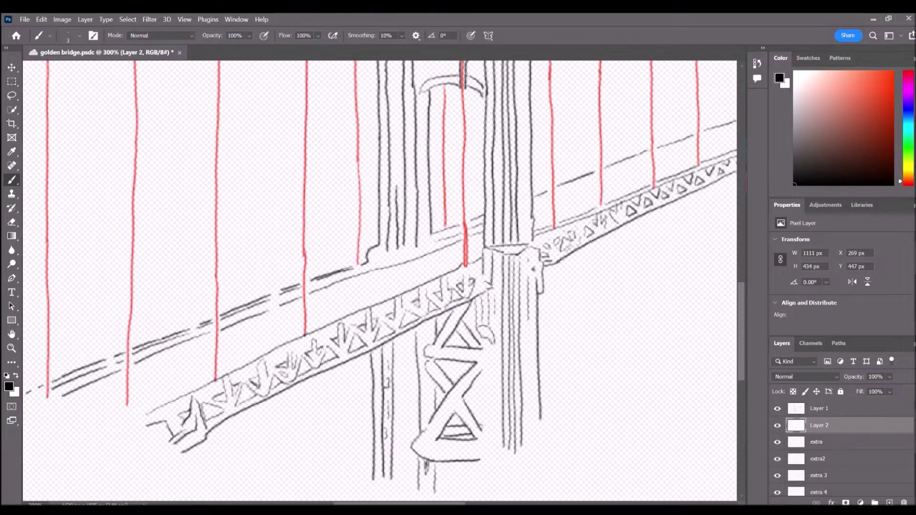
key("ctrl+minus")
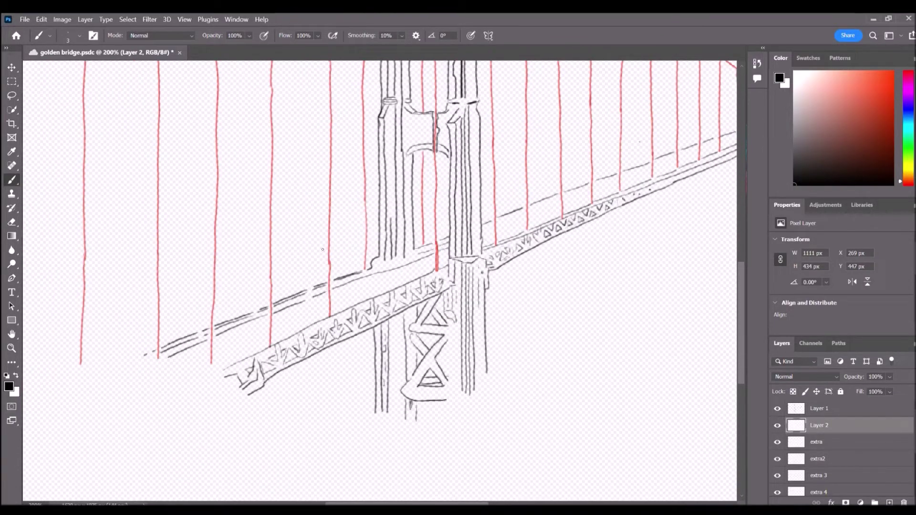
scroll(513, 296, "right", 3)
scroll(513, 296, "up", 3)
scroll(513, 296, "right", 1)
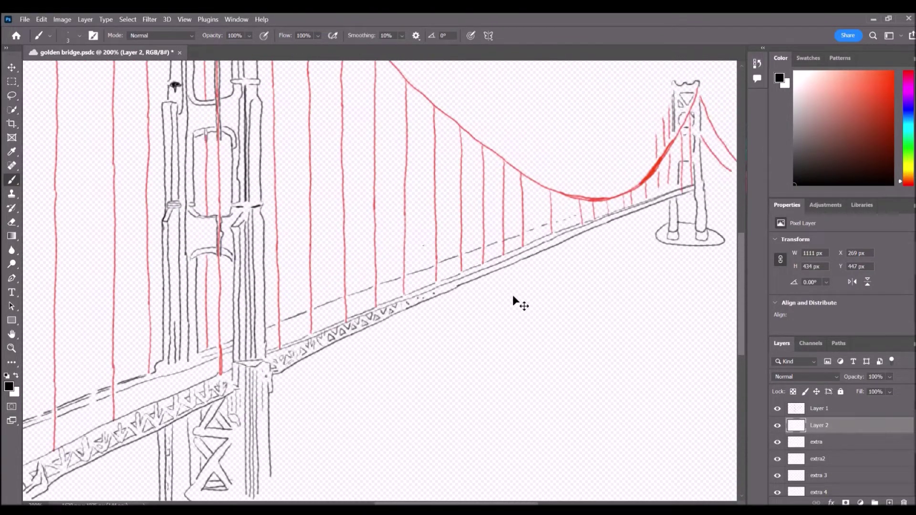
scroll(512, 294, "up", 4)
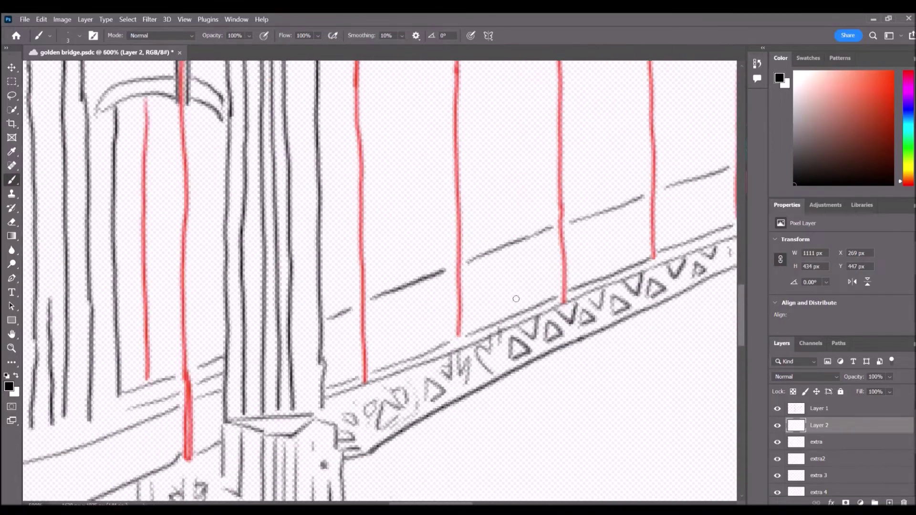
scroll(516, 299, "left", 1)
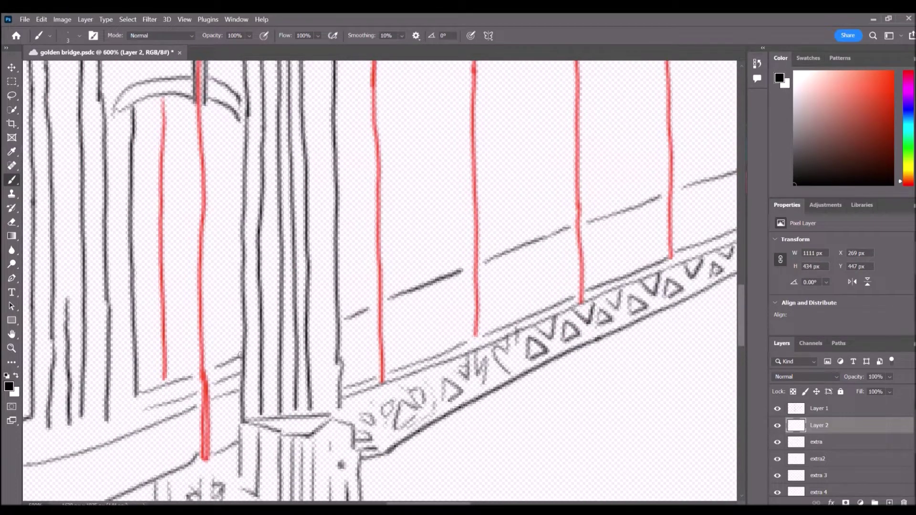
mouse_move(350, 334)
left_mouse_down()
mouse_move(576, 242)
mouse_move(411, 329)
left_mouse_up()
scroll(314, 286, "right", 5)
scroll(314, 286, "down", 2)
left_click_drag(318, 288, 590, 193)
Continue the second rail line along the middle of the span, below the dashed line and behind the suspenders
scroll(590, 193, "right", 2)
mouse_move(536, 135)
left_mouse_down()
mouse_move(426, 255)
mouse_move(329, 256)
left_mouse_up()
mouse_move(350, 311)
left_mouse_down()
mouse_move(600, 222)
mouse_move(533, 223)
mouse_move(412, 257)
left_mouse_up()
left_click_drag(144, 422, 40, 457)
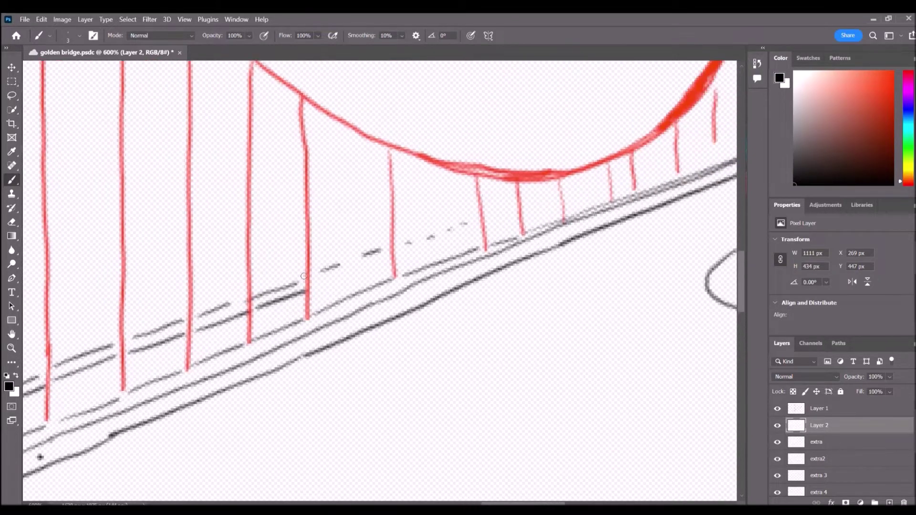
left_click_drag(312, 290, 475, 236)
key("ctrl+1")
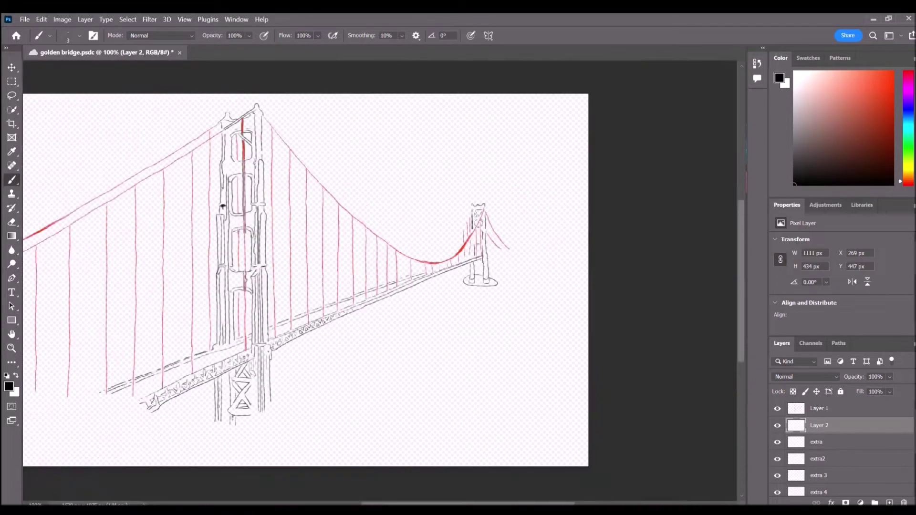
Extend the second rail line from the lowest point of the cable up to the far tower
key("ctrl+plus")
key("ctrl+plus")
key("ctrl+plus")
key("ctrl+plus")
key("ctrl+plus")
key("ctrl+plus")
scroll(338, 158, "right", 12)
left_click_drag(270, 225, 639, 105)
scroll(639, 105, "down", 1)
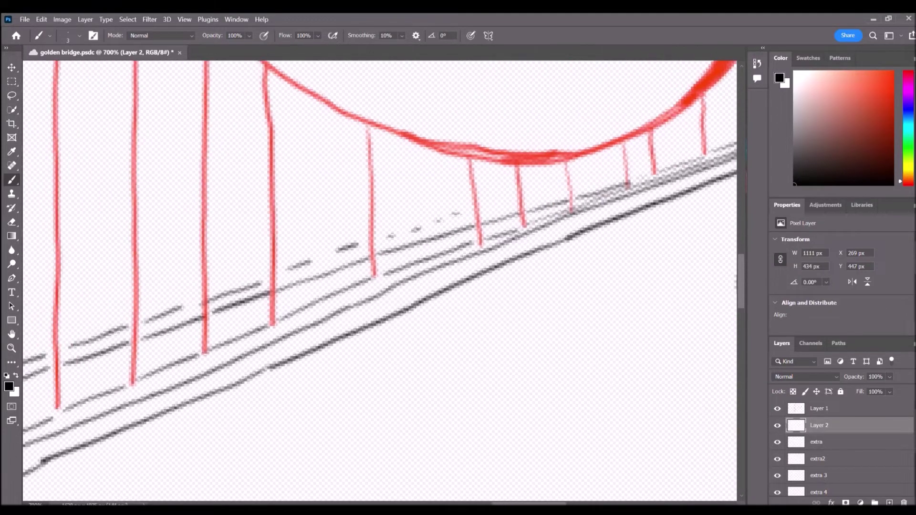
Add outline strokes to the near tower's openings and the foot of its left leg, and save the document
scroll(276, 233, "down", 5)
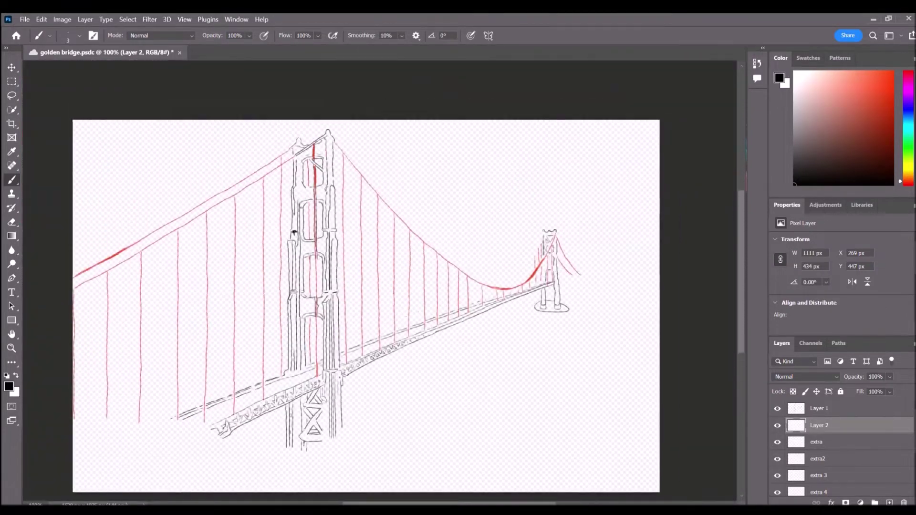
scroll(290, 116, "up", 4)
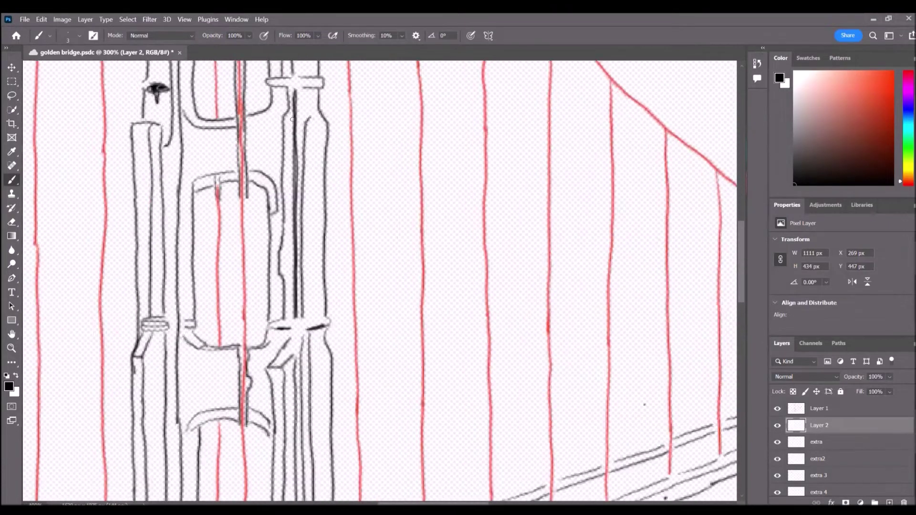
left_click_drag(251, 172, 242, 179)
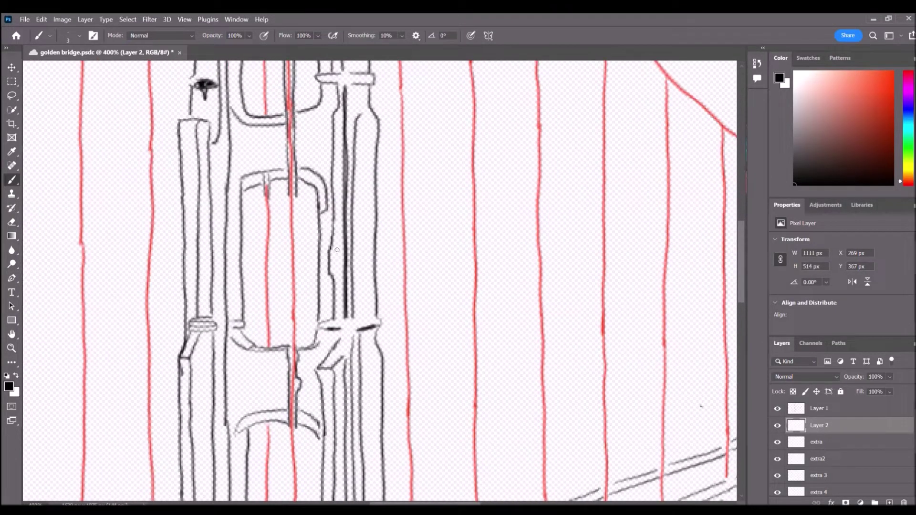
scroll(382, 281, "down", 5)
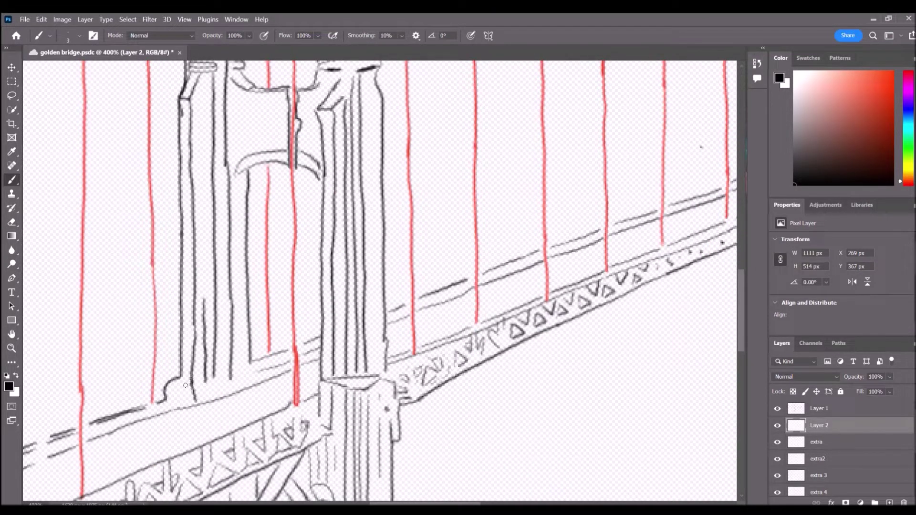
left_click_drag(183, 381, 176, 402)
scroll(206, 403, "left", 2)
key("ctrl+minus")
key("ctrl+minus")
key("ctrl+minus")
scroll(381, 281, "down", 5)
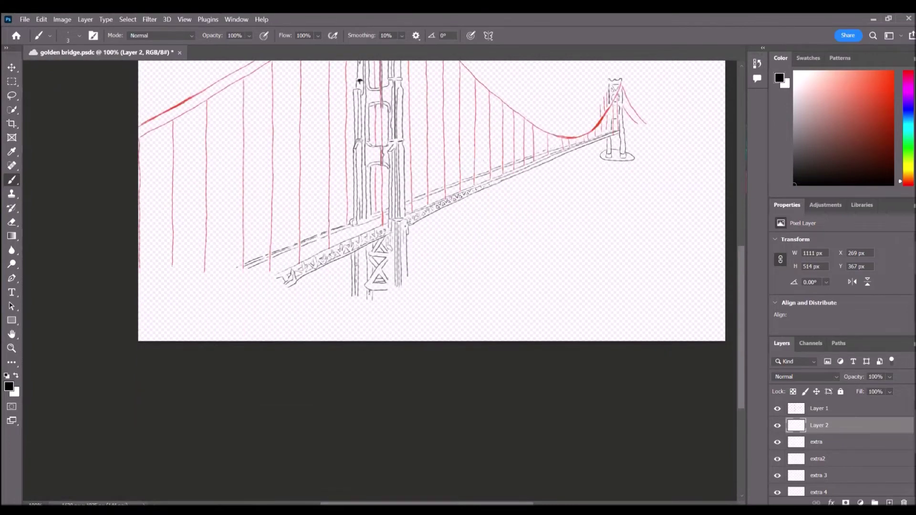
scroll(382, 282, "up", 6)
key("ctrl+s")
Draw the near shoreline under the bridge's near end, plus land outlines in the lower-right corner and behind the far tower
scroll(382, 281, "right", 11)
left_click_drag(170, 185, 325, 184)
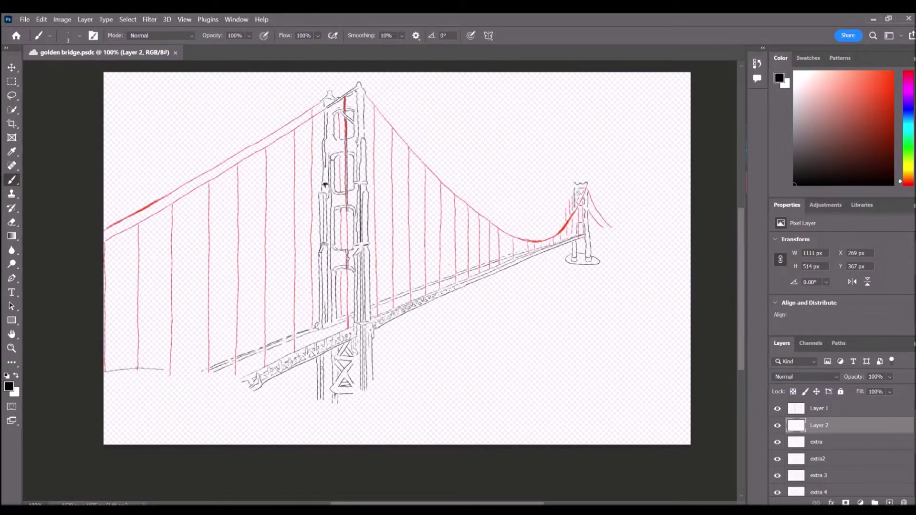
mouse_move(264, 384)
left_mouse_down()
mouse_move(287, 384)
mouse_move(392, 446)
left_mouse_up()
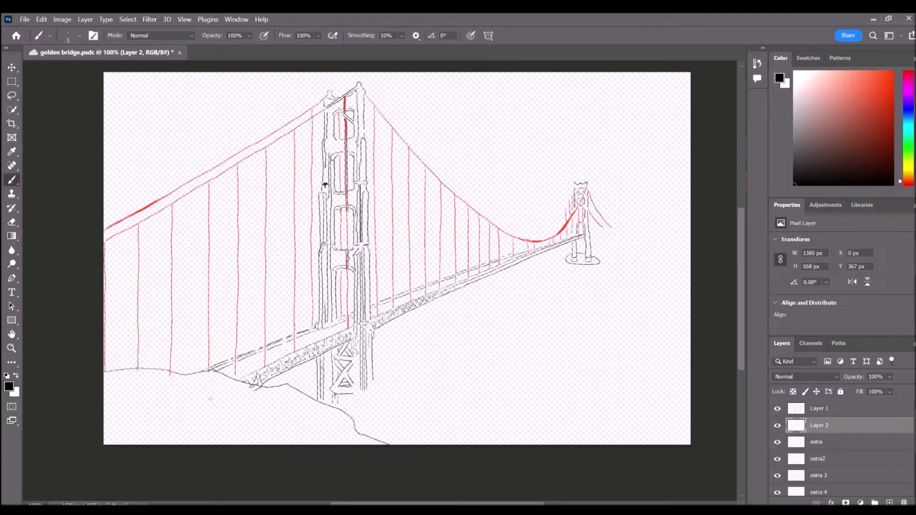
left_click_drag(623, 424, 702, 412)
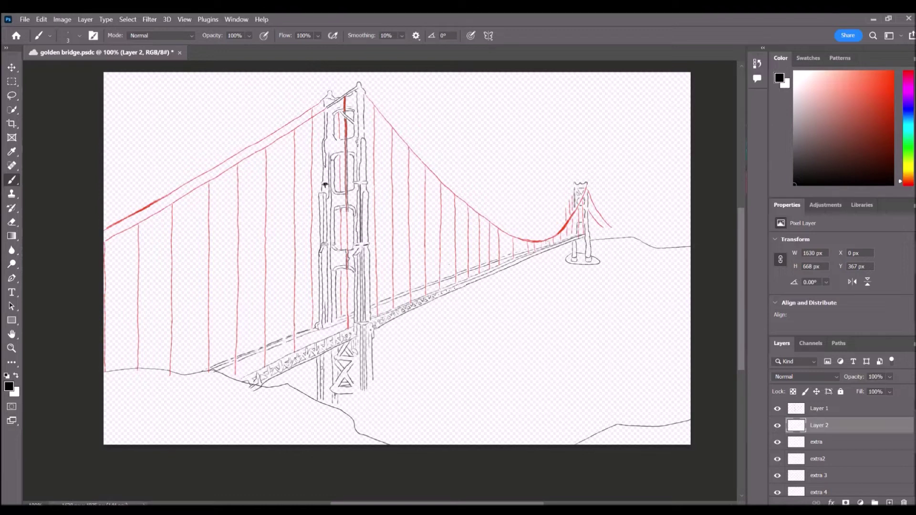
left_click(823, 443)
left_click(810, 428)
left_click(813, 411)
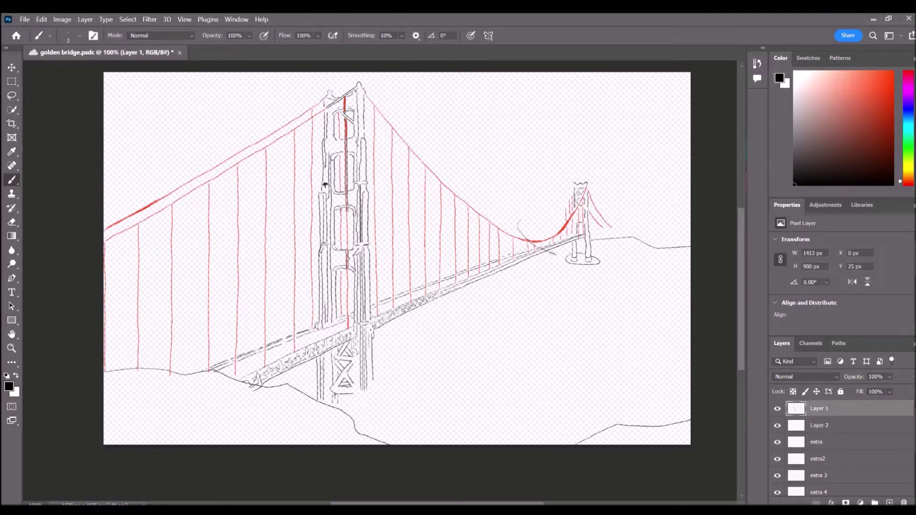
left_click(867, 425)
left_click_drag(505, 243, 555, 275)
scroll(448, 263, "up", 4)
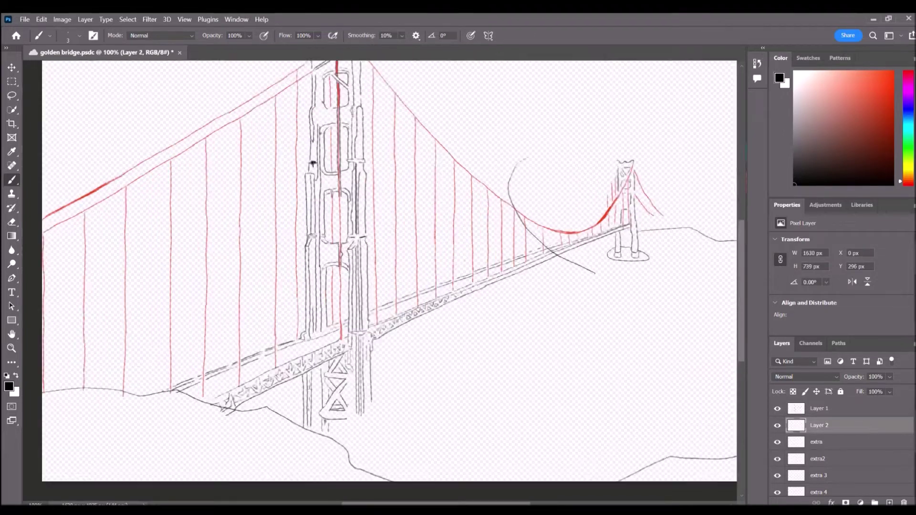
key("ctrl+z")
mouse_move(596, 130)
left_mouse_down()
mouse_move(572, 141)
mouse_move(602, 139)
left_mouse_up()
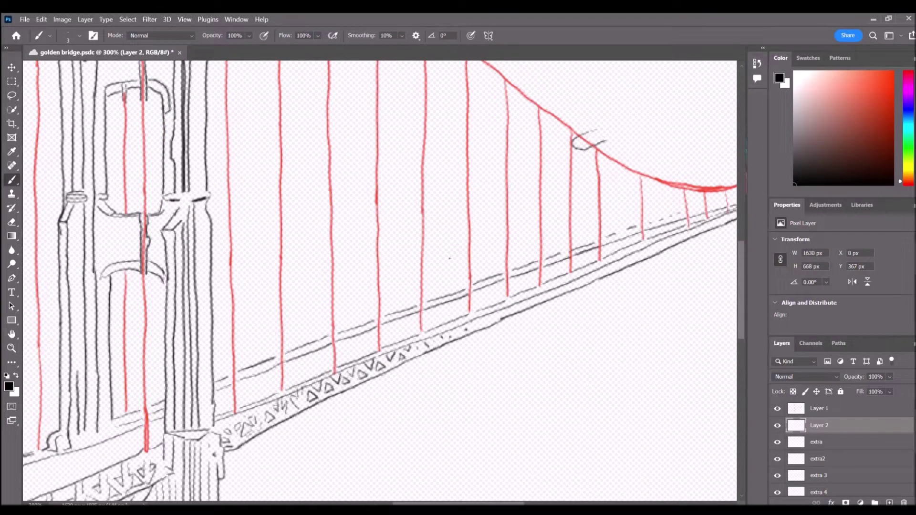
key("ctrl+z")
mouse_move(583, 101)
left_mouse_down()
mouse_move(298, 173)
mouse_move(349, 231)
left_mouse_up()
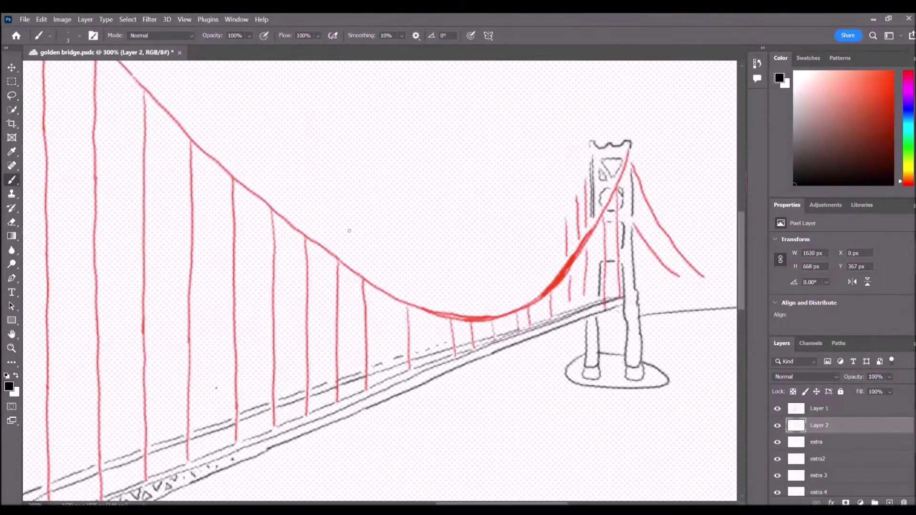
left_click_drag(396, 342, 461, 382)
key("ctrl+z")
Draw the distant hill outline on Layer 2 from the far tower, past the near tower, to the canvas's left edge
mouse_move(568, 296)
left_mouse_down()
mouse_move(434, 264)
mouse_move(344, 281)
mouse_move(191, 253)
left_mouse_up()
key("ctrl+minus")
key("ctrl+minus")
key("ctrl+minus")
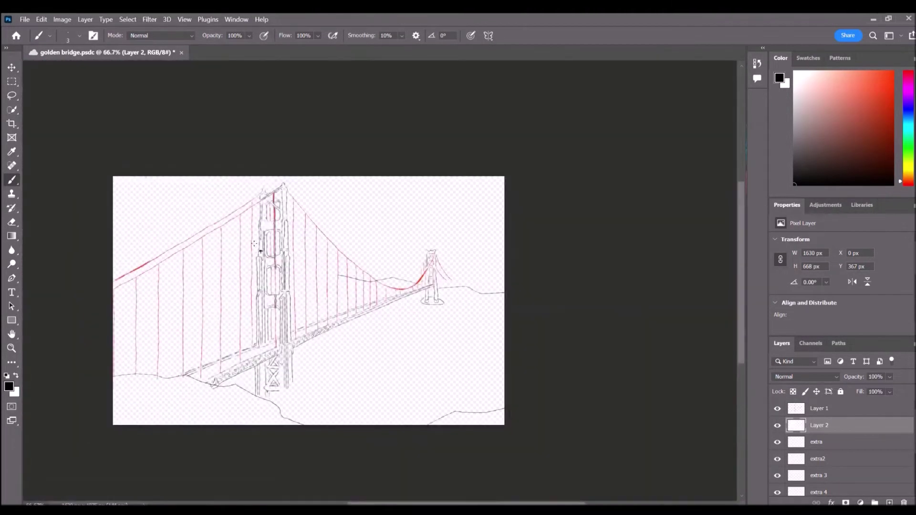
scroll(444, 246, "up", 3)
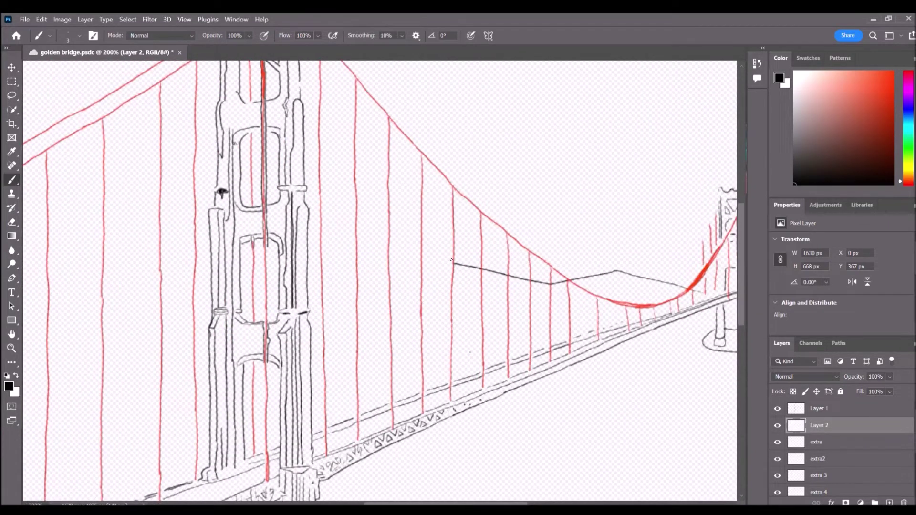
mouse_move(414, 238)
left_mouse_down()
mouse_move(368, 225)
mouse_move(367, 181)
mouse_move(305, 182)
left_mouse_up()
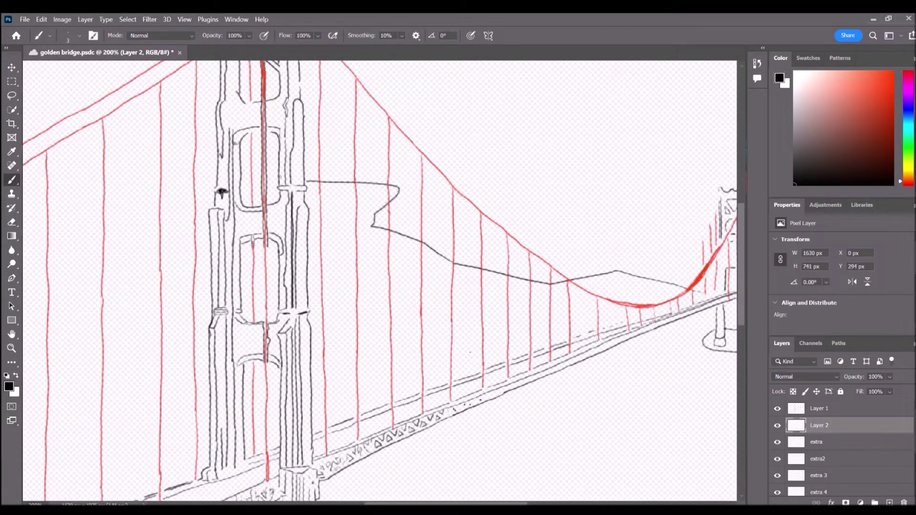
left_click_drag(248, 178, 72, 177)
scroll(71, 178, "down", 2)
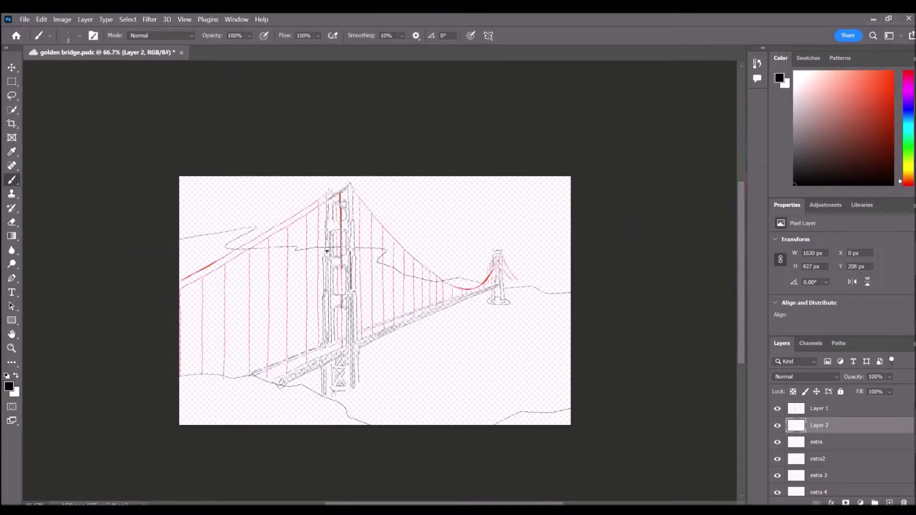
Paint the near tower above the deck in bright red on the extra layer with the 37 px Brush
scroll(375, 300, "down", 5)
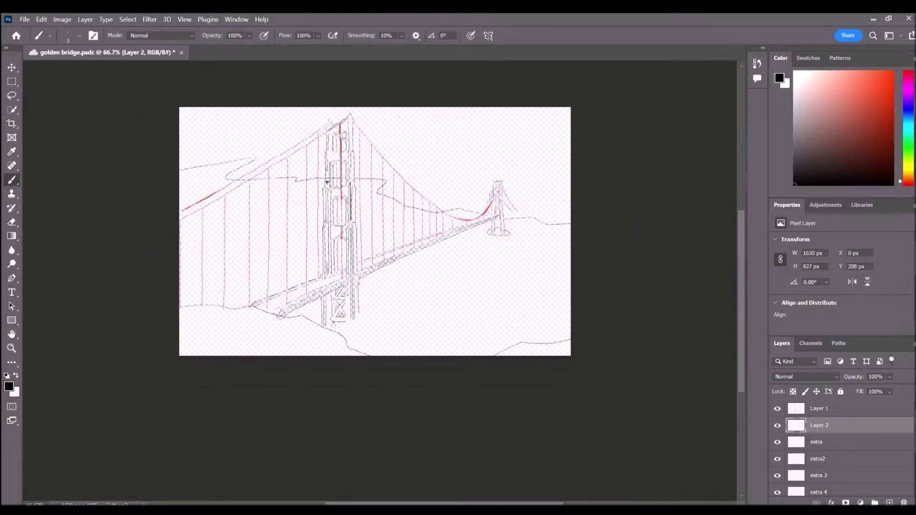
scroll(374, 258, "up", 3)
key("ctrl+plus")
key("ctrl+plus")
scroll(380, 280, "up", 5)
key("ctrl+minus")
scroll(380, 280, "down", 2)
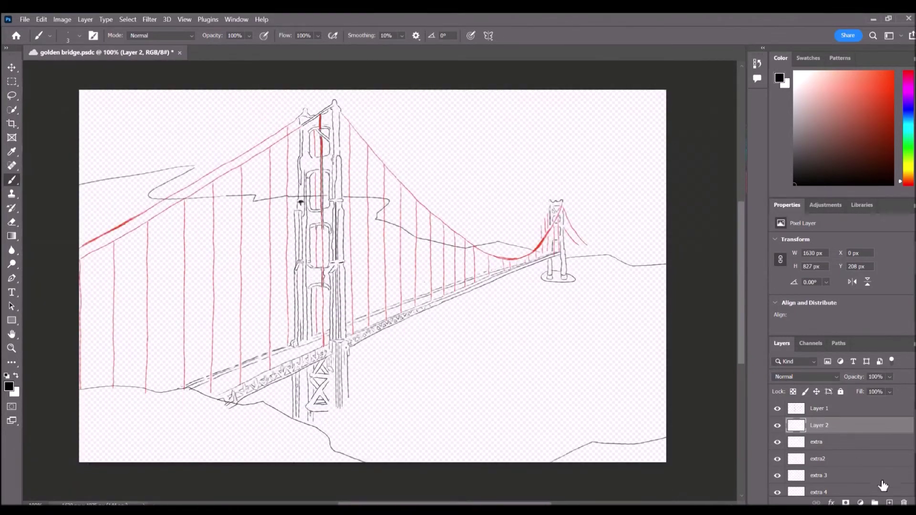
left_click(834, 442)
left_click(891, 73)
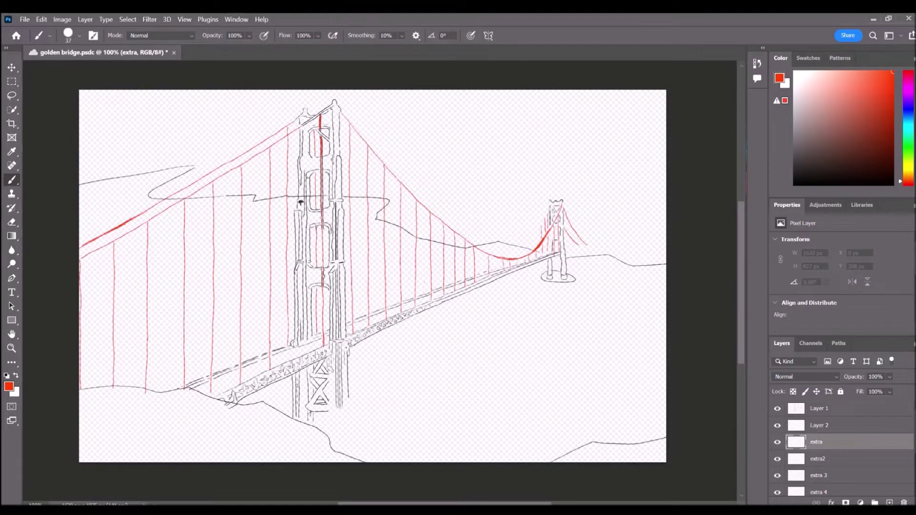
left_click_drag(332, 224, 335, 240)
mouse_move(302, 164)
left_mouse_down()
mouse_move(312, 263)
mouse_move(299, 339)
mouse_move(305, 312)
left_mouse_up()
mouse_move(293, 260)
left_mouse_down()
mouse_move(340, 278)
mouse_move(346, 303)
mouse_move(341, 334)
left_mouse_up()
mouse_move(340, 267)
left_mouse_down()
mouse_move(340, 219)
mouse_move(324, 215)
mouse_move(324, 228)
mouse_move(301, 205)
mouse_move(309, 173)
mouse_move(338, 213)
mouse_move(334, 160)
mouse_move(307, 171)
mouse_move(322, 145)
mouse_move(306, 147)
mouse_move(319, 132)
mouse_move(342, 147)
mouse_move(338, 107)
mouse_move(306, 113)
left_mouse_up()
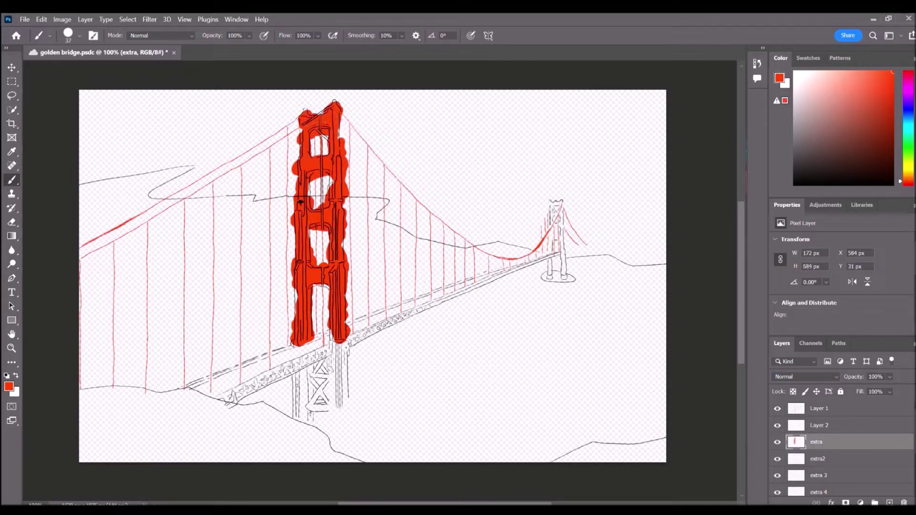
Paint the deck truss and the upper part of the far tower in the same red on the extra layer
mouse_move(387, 324)
left_mouse_down()
mouse_move(277, 371)
mouse_move(248, 396)
mouse_move(294, 373)
mouse_move(234, 393)
mouse_move(556, 258)
left_mouse_up()
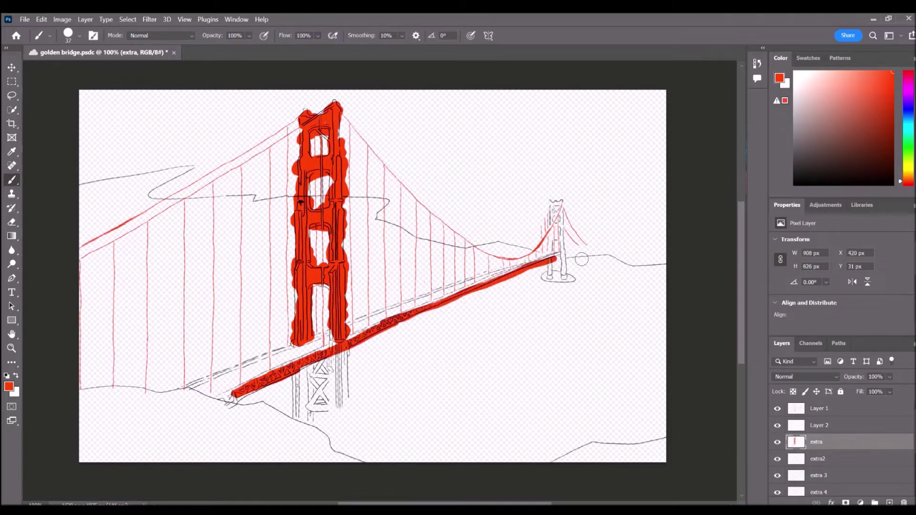
mouse_move(558, 216)
left_mouse_down()
mouse_move(567, 252)
mouse_move(548, 250)
left_mouse_up()
key("ctrl+plus")
key("ctrl+plus")
left_click_drag(463, 139, 82, 239)
mouse_move(529, 182)
left_mouse_down()
mouse_move(520, 219)
mouse_move(553, 205)
mouse_move(540, 197)
mouse_move(553, 153)
mouse_move(525, 200)
left_mouse_up()
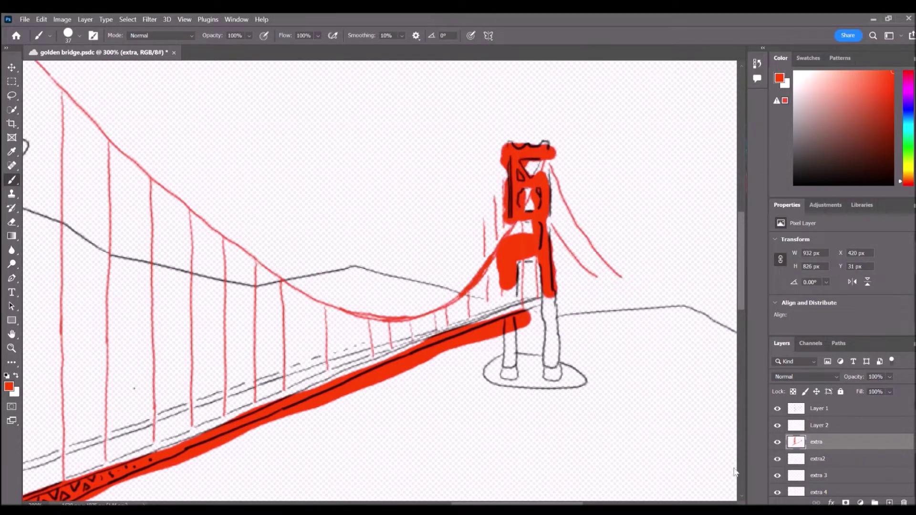
Erase the suspension cable lines running beyond the right side of the far tower on Layer 1
left_click(830, 425)
left_click(9, 220)
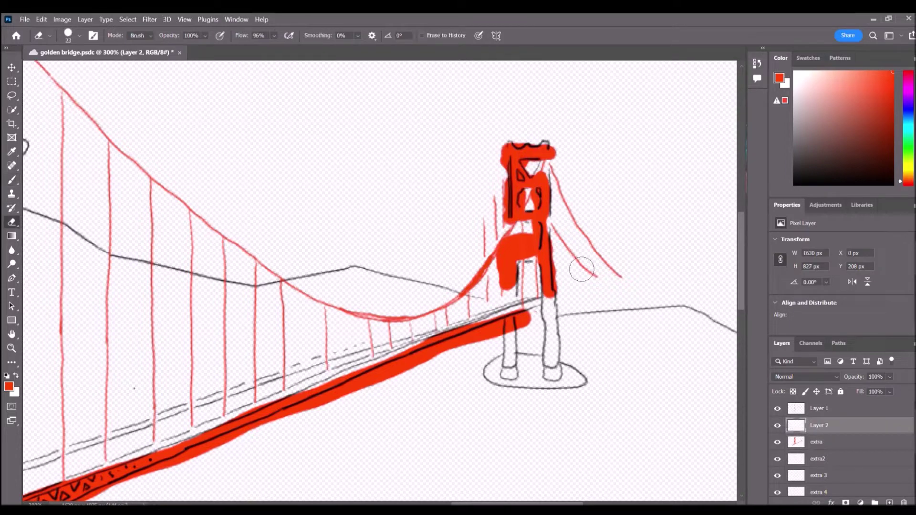
mouse_move(613, 262)
left_mouse_down()
mouse_move(573, 185)
mouse_move(601, 276)
mouse_move(571, 234)
left_mouse_up()
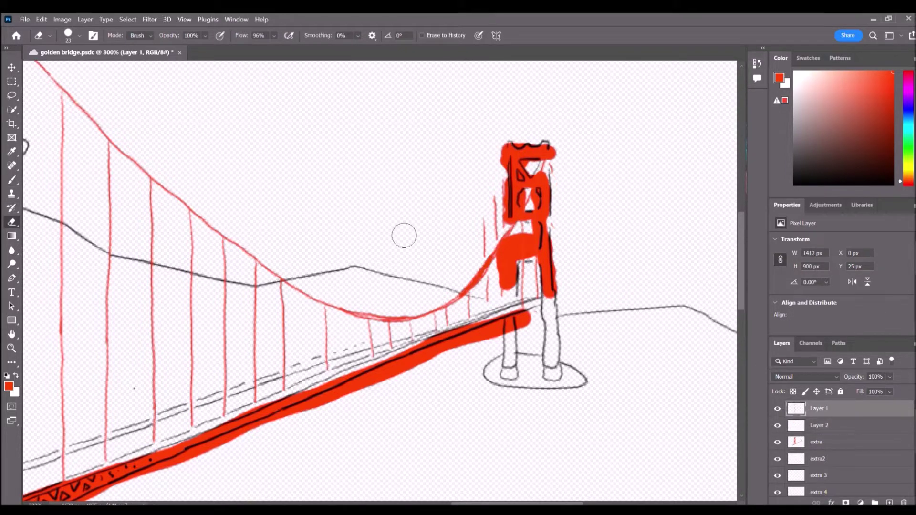
Paint the far tower's legs below the deck in bright red on the extra layer with the 37 px Brush
left_click(824, 440)
key("b")
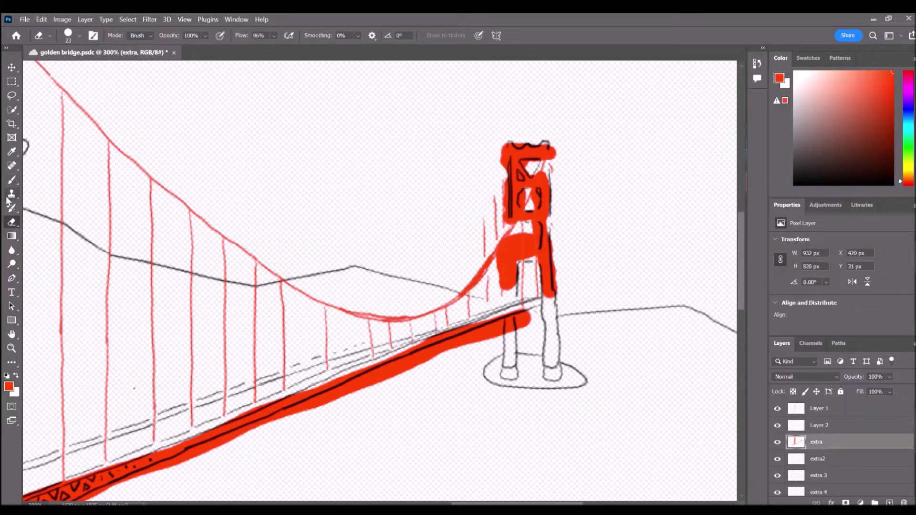
mouse_move(549, 300)
left_mouse_down()
mouse_move(569, 350)
mouse_move(548, 356)
mouse_move(509, 361)
mouse_move(528, 315)
mouse_move(499, 313)
left_mouse_up()
Paint the deck's rear rail between the near and far towers in the same red on the extra layer
mouse_move(396, 390)
left_mouse_down()
mouse_move(732, 389)
mouse_move(750, 218)
left_mouse_up()
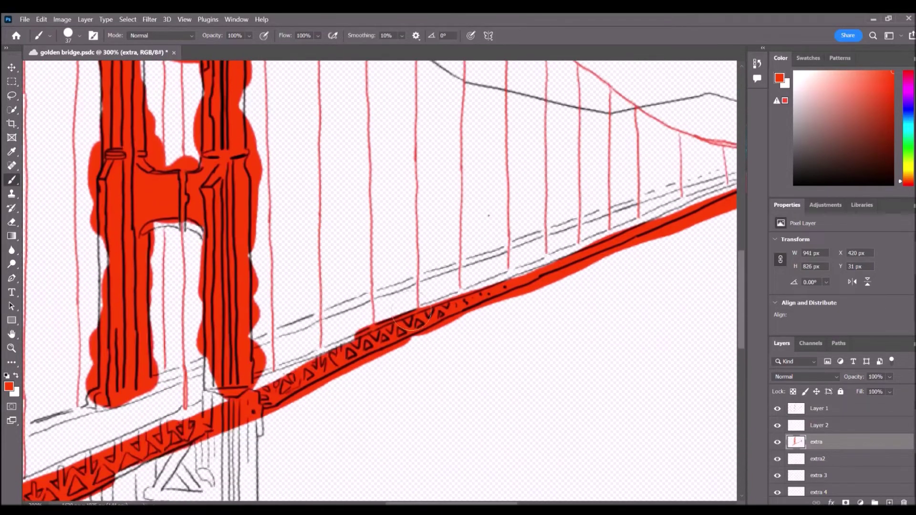
mouse_move(300, 313)
left_mouse_down()
mouse_move(293, 338)
mouse_move(345, 327)
mouse_move(597, 210)
left_mouse_up()
scroll(575, 238, "right", 3)
scroll(599, 275, "up", 3)
scroll(599, 275, "right", 5)
mouse_move(282, 359)
left_mouse_down()
mouse_move(451, 311)
mouse_move(564, 300)
left_mouse_up()
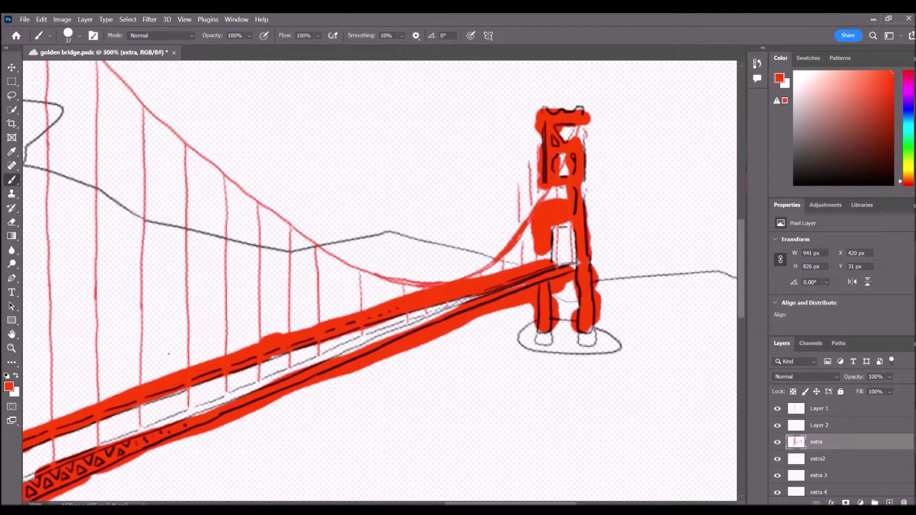
Paint the rear rail left of the near tower and the near tower's legs below the deck in red
scroll(95, 361, "left", 8)
scroll(95, 361, "down", 4)
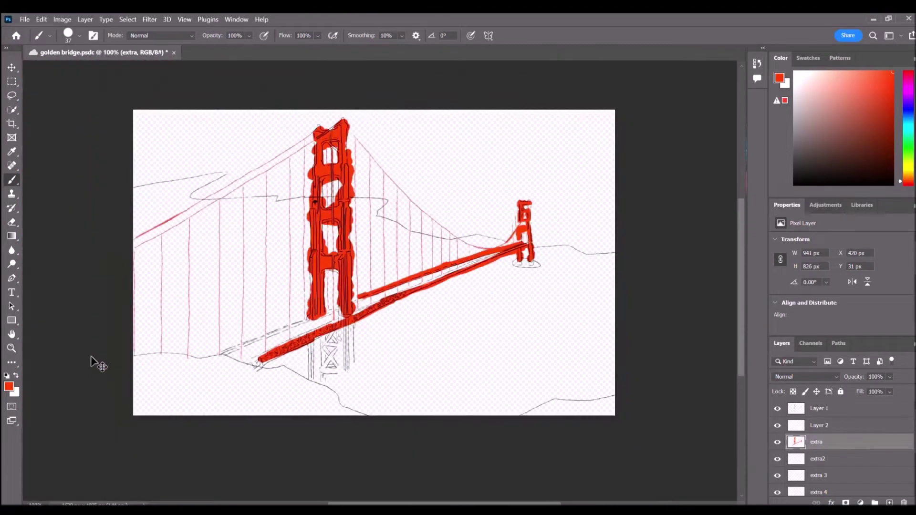
scroll(91, 359, "up", 5)
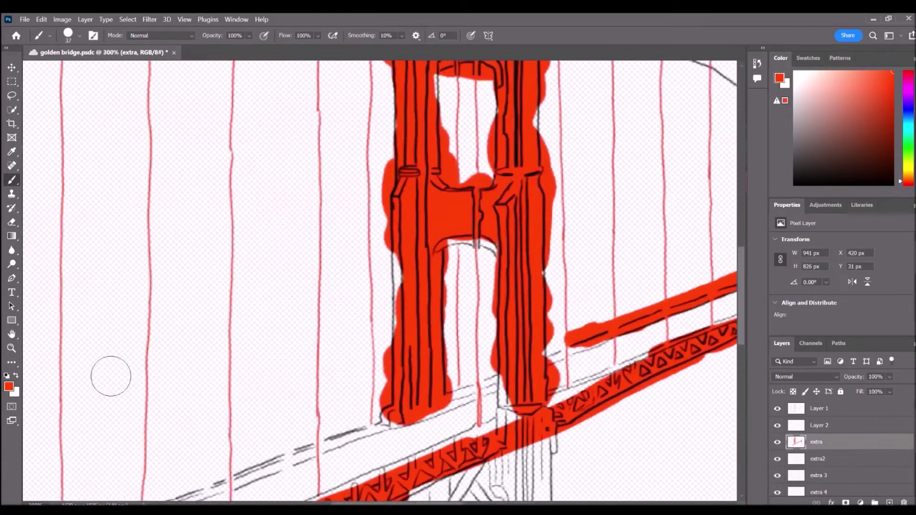
scroll(110, 377, "down", 2)
left_click_drag(375, 306, 86, 414)
scroll(99, 437, "down", 3)
mouse_move(400, 247)
left_mouse_down()
mouse_move(420, 358)
mouse_move(437, 241)
mouse_move(440, 291)
left_mouse_up()
mouse_move(549, 191)
left_mouse_down()
mouse_move(552, 210)
mouse_move(519, 210)
mouse_move(530, 233)
mouse_move(539, 222)
mouse_move(540, 285)
mouse_move(554, 337)
mouse_move(562, 225)
mouse_move(548, 172)
left_mouse_up()
Fill in the outer edge of the near tower's right column at its top with the same red
scroll(382, 282, "up", 10)
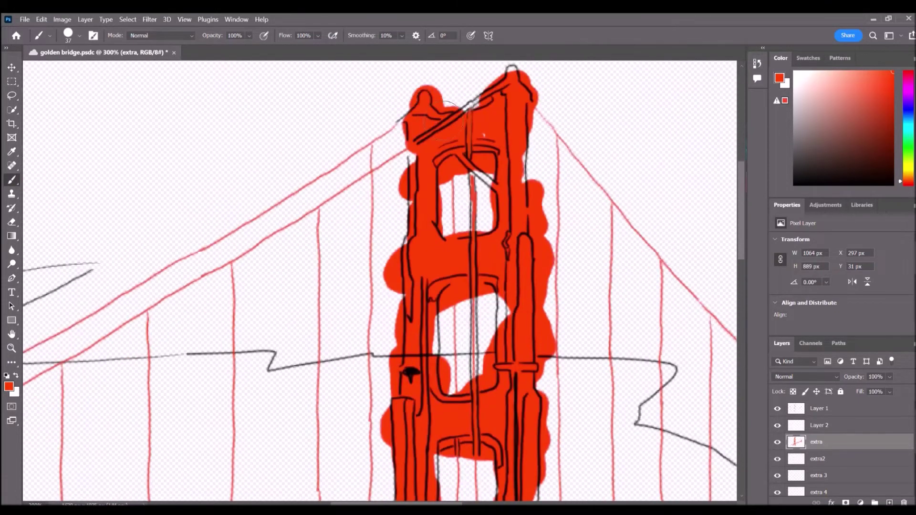
mouse_move(567, 70)
left_mouse_down()
mouse_move(541, 113)
mouse_move(538, 166)
left_mouse_up()
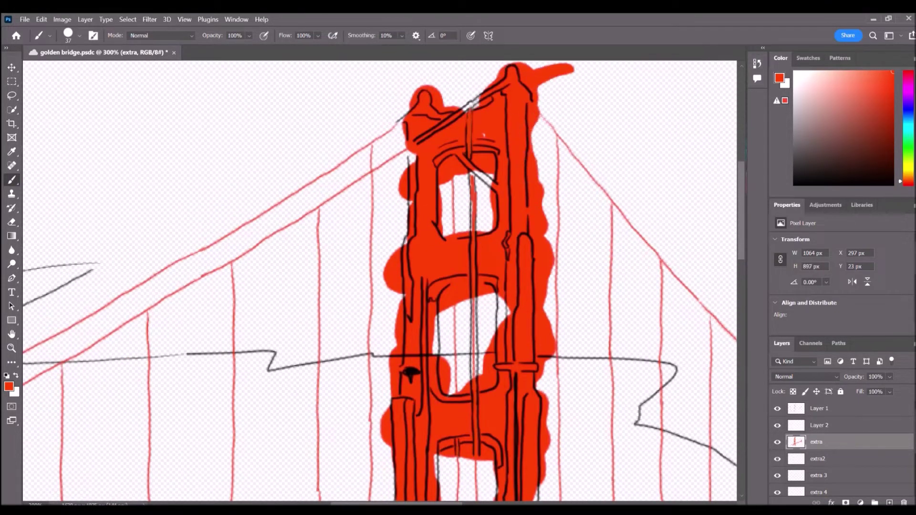
key("ctrl+minus")
key("ctrl+minus")
scroll(379, 281, "down", 3)
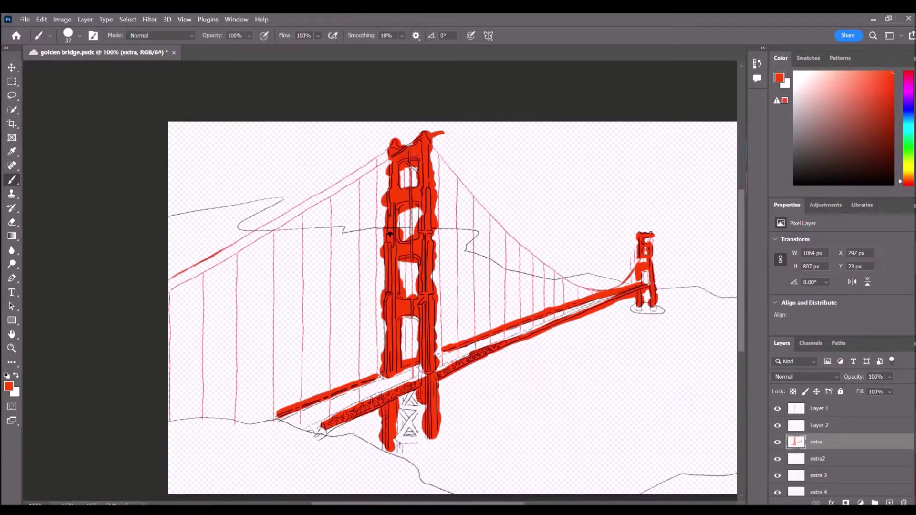
Erase the red overspill along the outer edge of the near tower's left column with a 12 px Eraser
key("ctrl+plus")
key("ctrl+plus")
key("ctrl+plus")
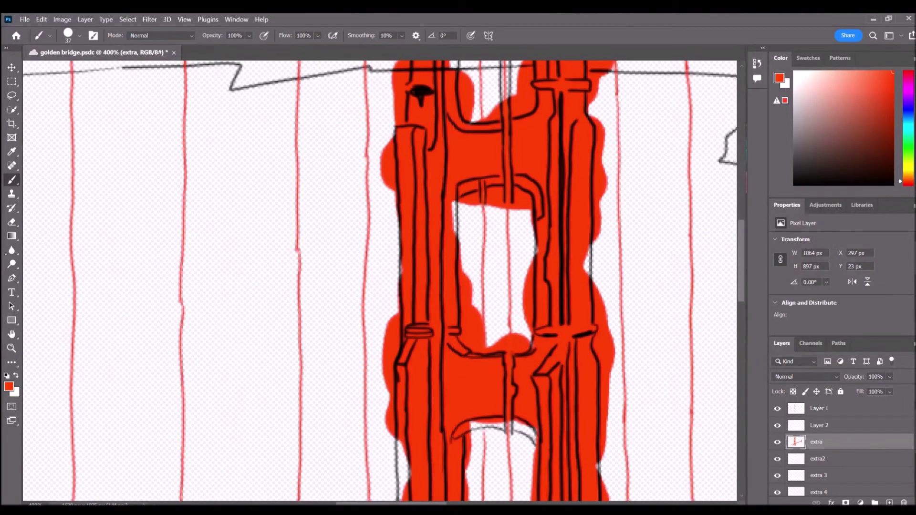
key("e")
mouse_move(384, 173)
left_mouse_down()
mouse_move(393, 192)
mouse_move(393, 154)
mouse_move(393, 203)
mouse_move(388, 139)
left_mouse_up()
left_click_drag(392, 316, 395, 341)
scroll(392, 341, "down", 5)
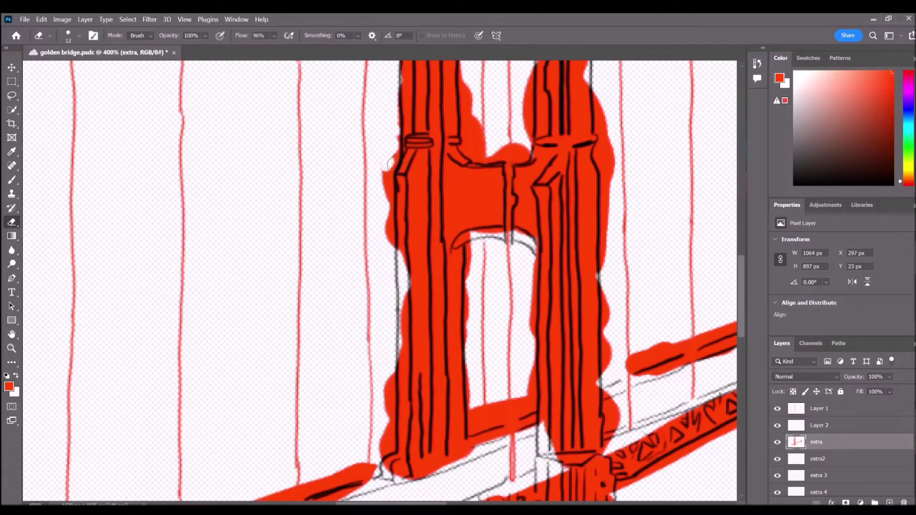
left_click_drag(387, 180, 385, 217)
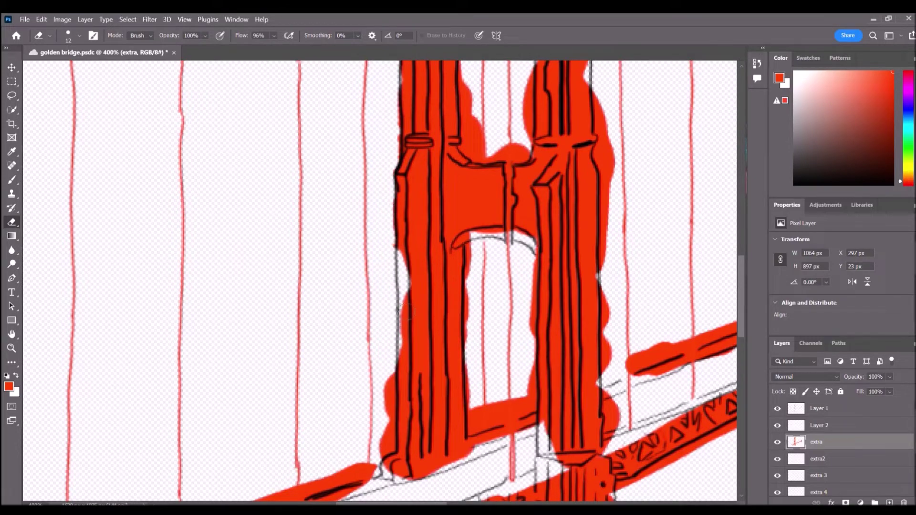
left_click_drag(388, 379, 388, 414)
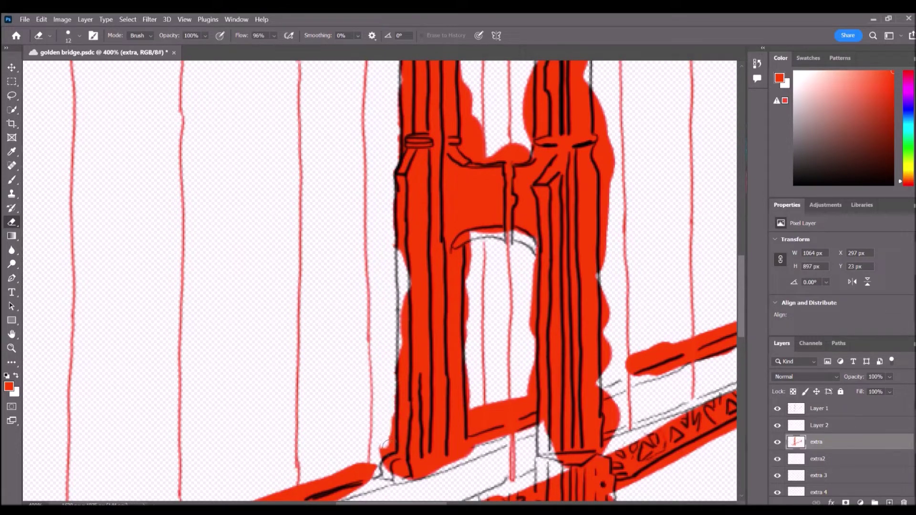
Trim the red along the rear rail left of the near tower and inside the tower's lowest opening
mouse_move(286, 420)
left_mouse_down()
mouse_move(452, 283)
mouse_move(467, 162)
left_mouse_up()
mouse_move(292, 291)
left_mouse_down()
mouse_move(168, 352)
mouse_move(548, 210)
mouse_move(384, 258)
left_mouse_up()
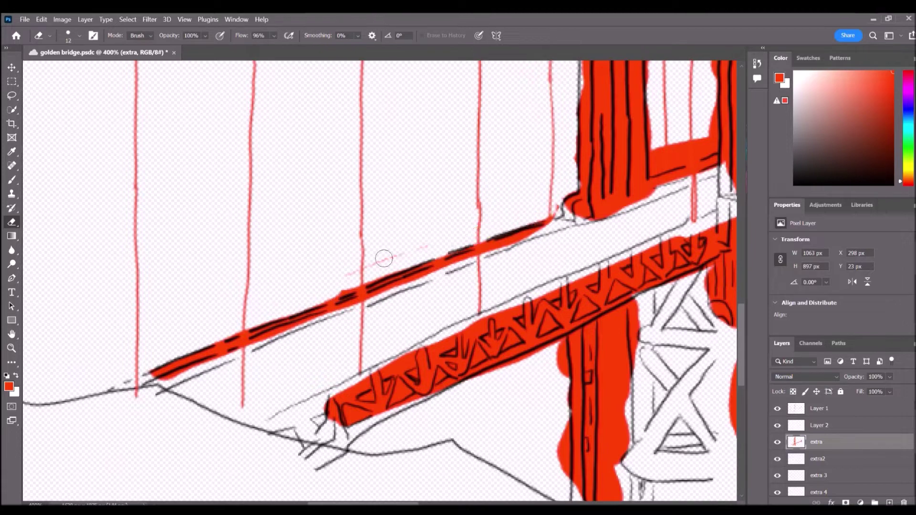
mouse_move(729, 103)
left_mouse_down()
mouse_move(471, 121)
mouse_move(402, 209)
mouse_move(401, 244)
left_mouse_up()
mouse_move(355, 281)
left_mouse_down()
mouse_move(332, 291)
mouse_move(333, 304)
mouse_move(384, 272)
left_mouse_up()
mouse_move(347, 124)
left_mouse_down()
mouse_move(330, 136)
mouse_move(334, 201)
mouse_move(342, 189)
mouse_move(328, 180)
mouse_move(330, 223)
left_mouse_up()
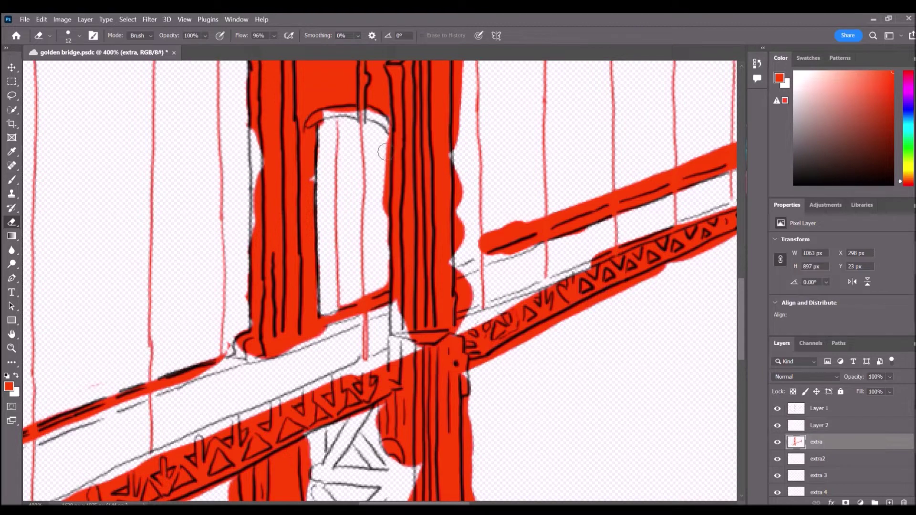
left_click_drag(388, 161, 385, 210)
Erase the red overspill along the outer edge of the near tower's right column, from the deck up to the upper section
mouse_move(382, 272)
left_mouse_down()
mouse_move(176, 272)
mouse_move(158, 367)
left_mouse_up()
mouse_move(243, 146)
left_mouse_down()
mouse_move(242, 130)
mouse_move(242, 415)
left_mouse_up()
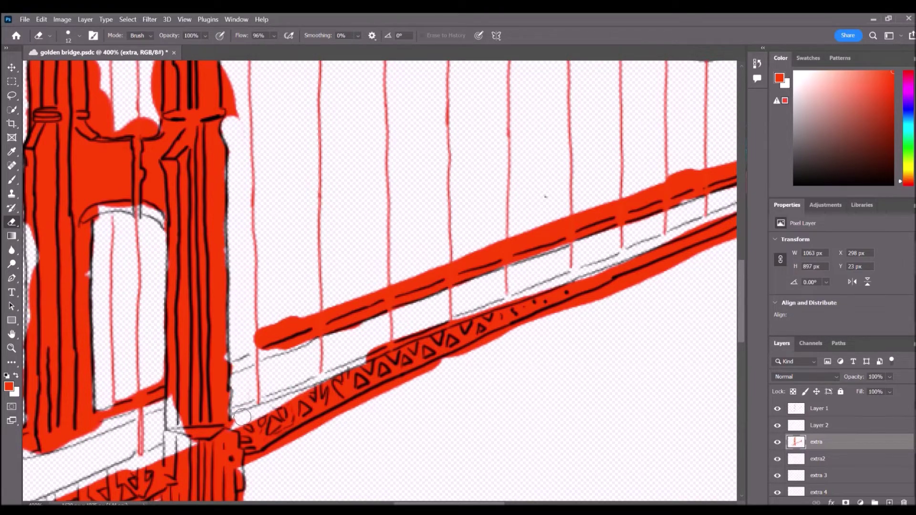
scroll(239, 138, "up", 5)
left_click_drag(230, 112, 239, 332)
scroll(240, 332, "up", 7)
scroll(240, 332, "left", 3)
mouse_move(343, 157)
left_mouse_down()
mouse_move(341, 201)
mouse_move(332, 219)
mouse_move(336, 287)
mouse_move(351, 305)
mouse_move(333, 268)
mouse_move(339, 347)
left_mouse_up()
Clean the red spilling into the near tower's second opening from the top
mouse_move(222, 241)
left_mouse_down()
mouse_move(204, 250)
mouse_move(209, 233)
mouse_move(244, 225)
mouse_move(203, 238)
mouse_move(219, 222)
mouse_move(263, 226)
mouse_move(203, 228)
left_mouse_up()
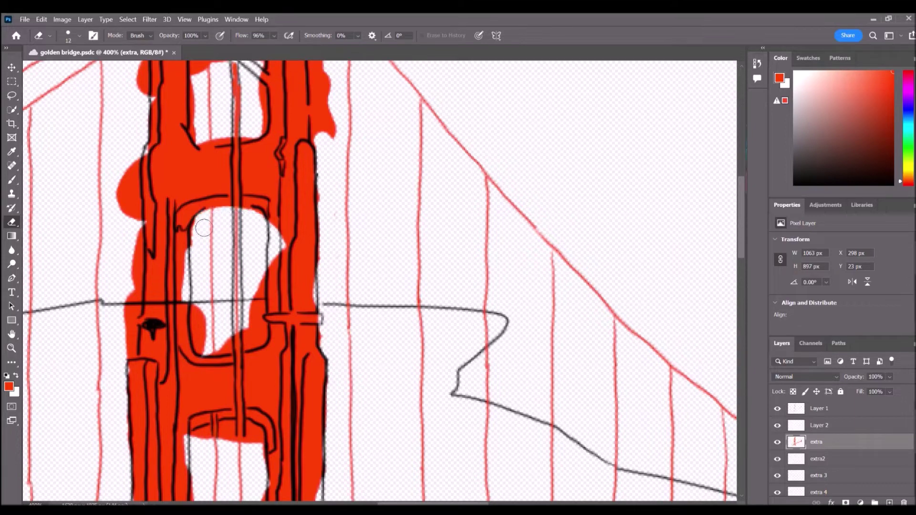
mouse_move(210, 325)
left_mouse_down()
mouse_move(201, 317)
mouse_move(204, 338)
left_mouse_up()
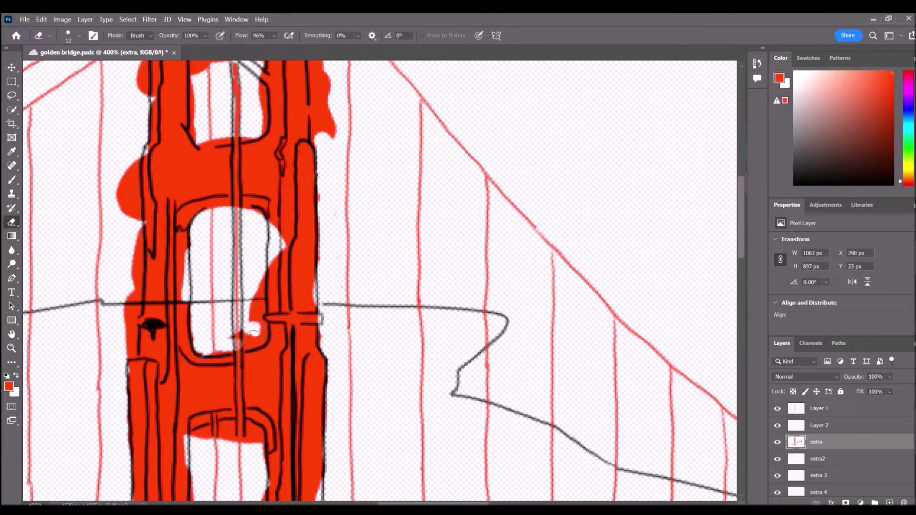
left_click_drag(258, 319, 258, 298)
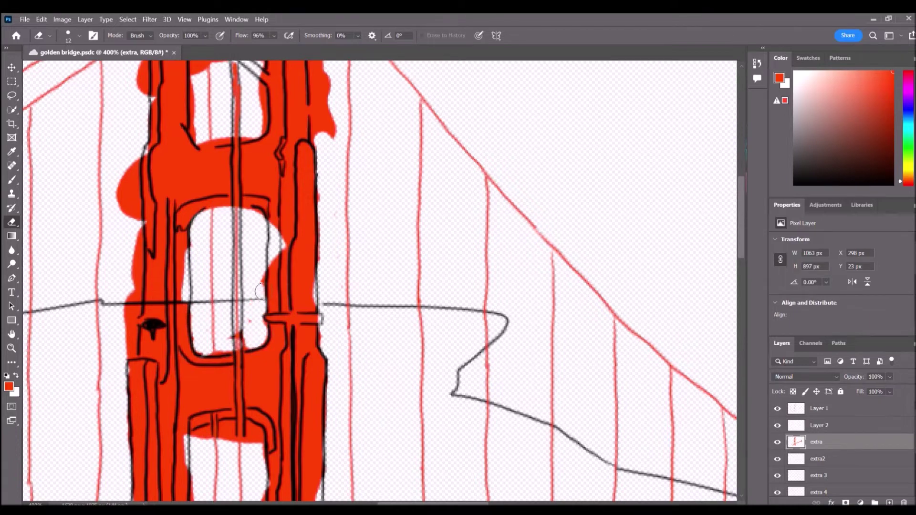
Erase the red inside the near tower's third opening from the top, following its black outline
scroll(253, 311, "up", 3)
scroll(253, 310, "down", 6)
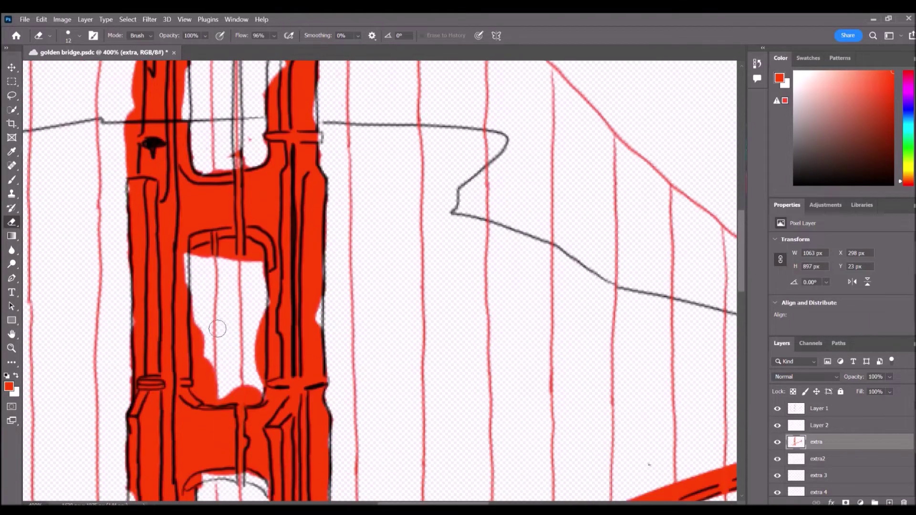
mouse_move(206, 332)
left_mouse_down()
mouse_move(201, 381)
mouse_move(217, 395)
mouse_move(247, 377)
left_mouse_up()
left_click_drag(231, 261, 244, 269)
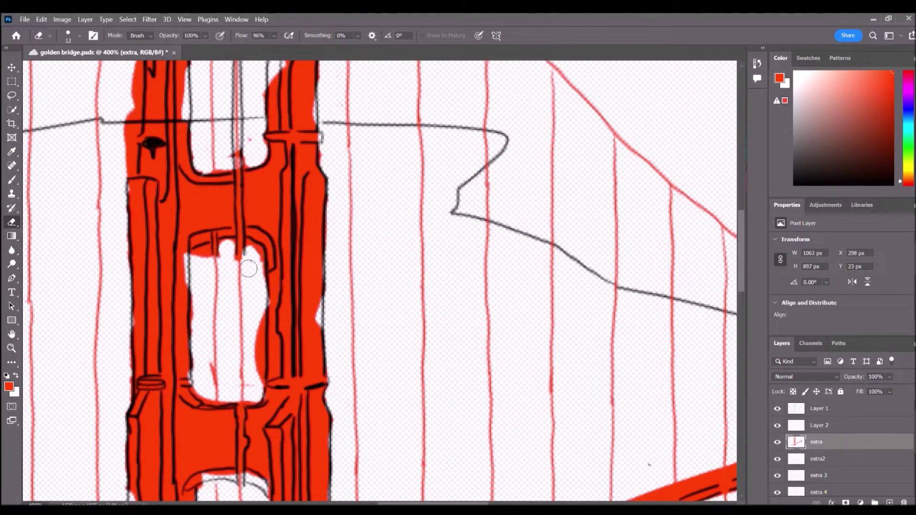
left_click_drag(261, 317, 260, 360)
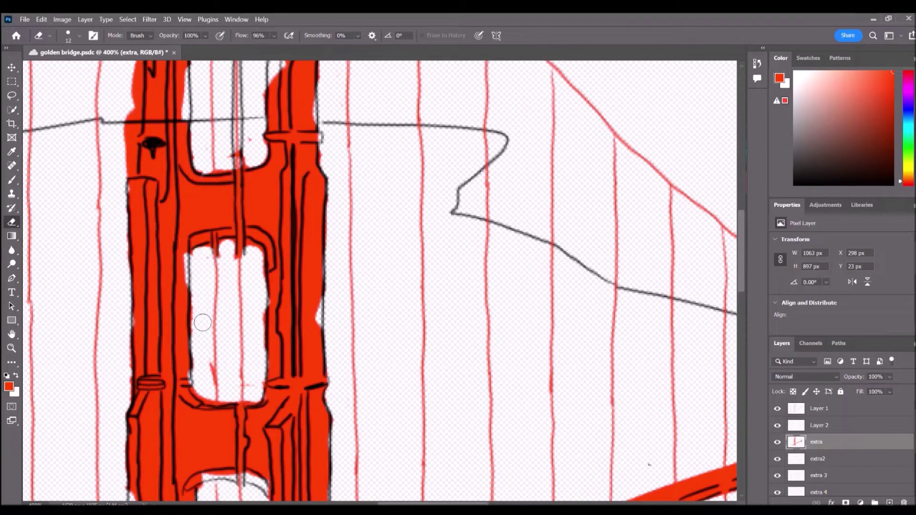
Trim the red along the deck's rear rail between the near tower and the far tower
scroll(382, 281, "down", 7)
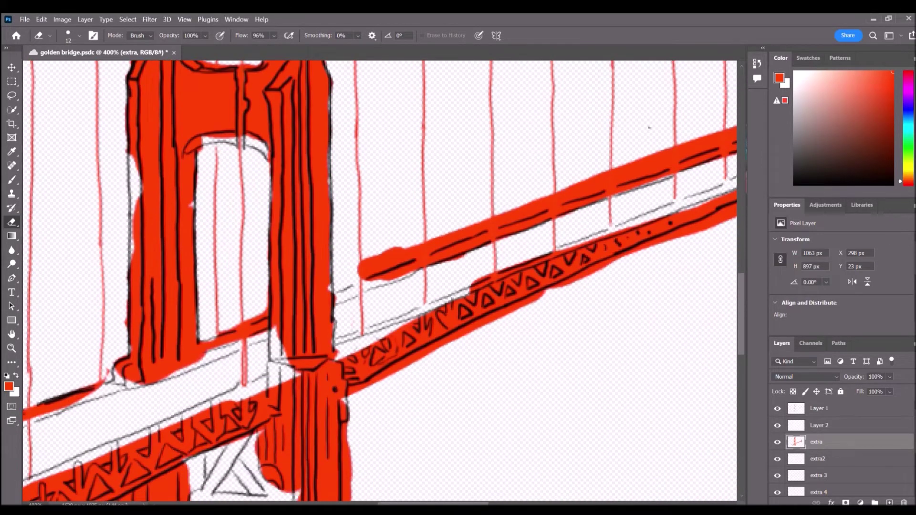
scroll(380, 281, "up", 3)
scroll(379, 281, "right", 6)
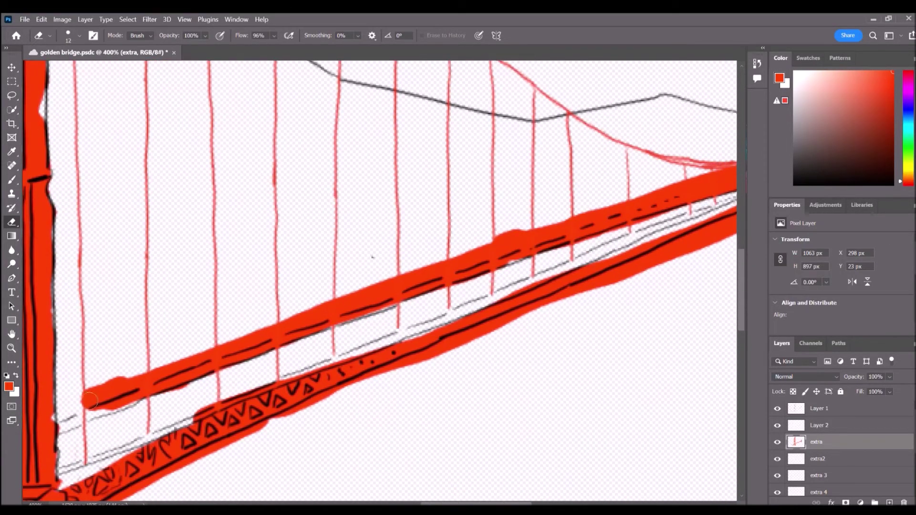
mouse_move(106, 400)
left_mouse_down()
mouse_move(477, 257)
mouse_move(478, 248)
mouse_move(567, 228)
mouse_move(493, 260)
left_mouse_up()
scroll(496, 258, "right", 4)
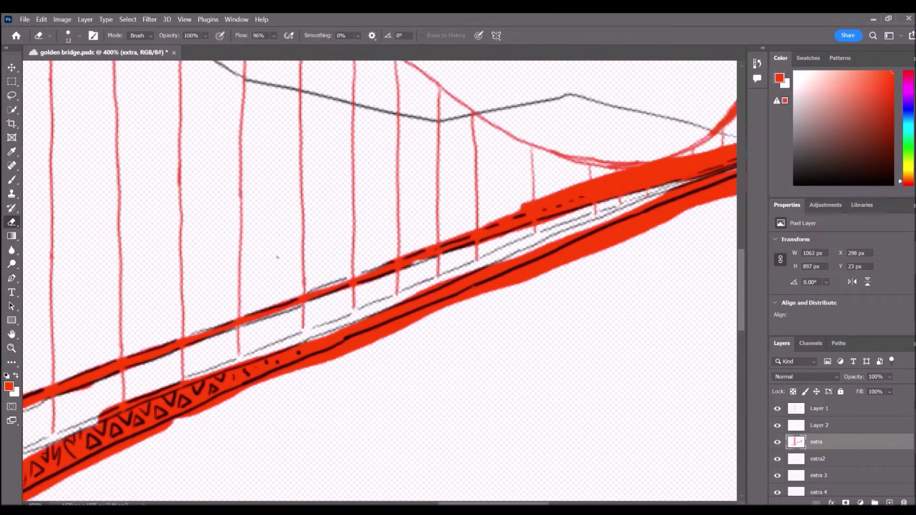
scroll(496, 257, "up", 1)
scroll(640, 250, "left", 1)
left_click_drag(371, 269, 602, 205)
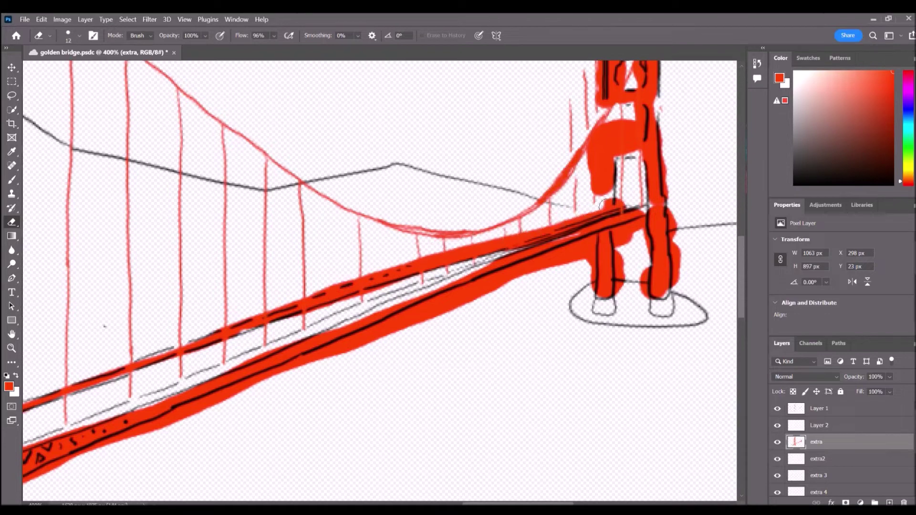
Erase the red overspill under the deck's far end and around the far tower's legs below the deck
mouse_move(517, 309)
left_mouse_down()
mouse_move(476, 301)
mouse_move(291, 378)
mouse_move(417, 336)
left_mouse_up()
mouse_move(603, 261)
left_mouse_down()
mouse_move(583, 258)
mouse_move(399, 328)
left_mouse_up()
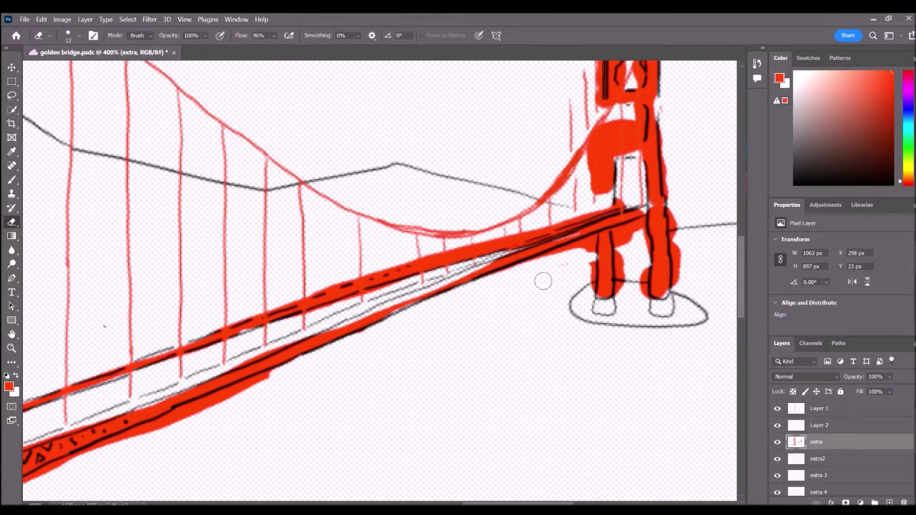
mouse_move(599, 249)
left_mouse_down()
mouse_move(530, 278)
mouse_move(593, 266)
mouse_move(592, 284)
mouse_move(638, 275)
mouse_move(632, 250)
mouse_move(641, 288)
left_mouse_up()
left_click_drag(636, 244, 626, 238)
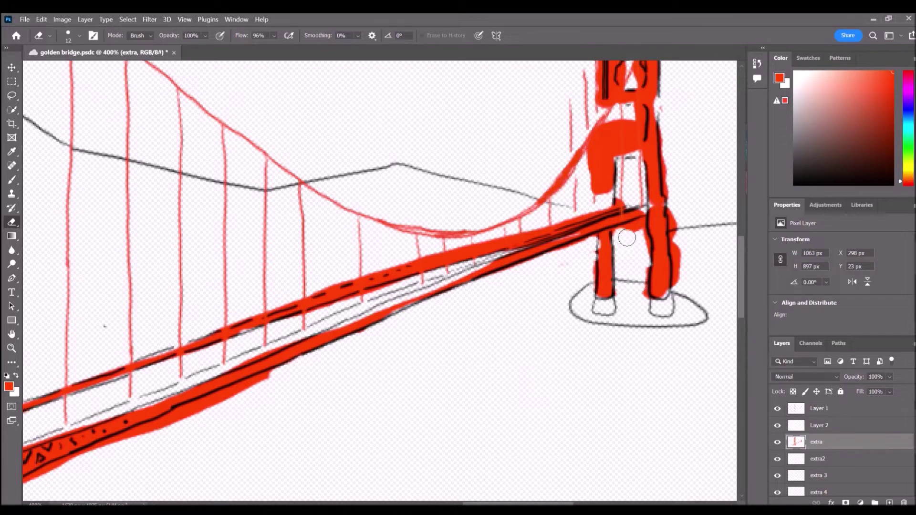
left_click_drag(689, 212, 686, 291)
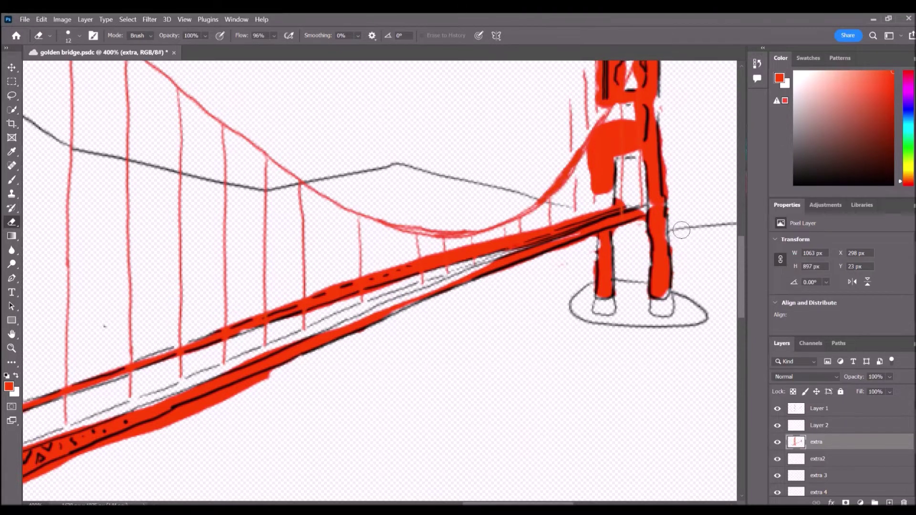
Erase the red overspill around the top of the far tower
scroll(550, 276, "up", 5)
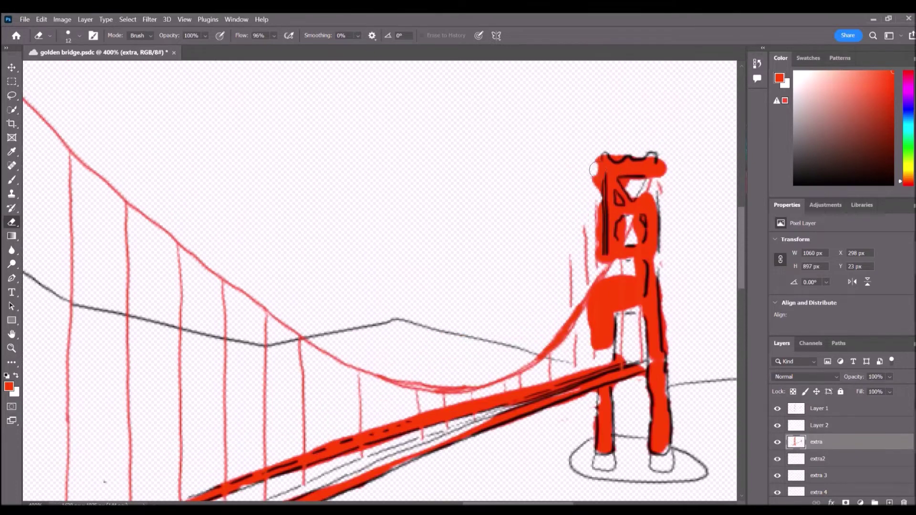
left_click_drag(594, 172, 598, 193)
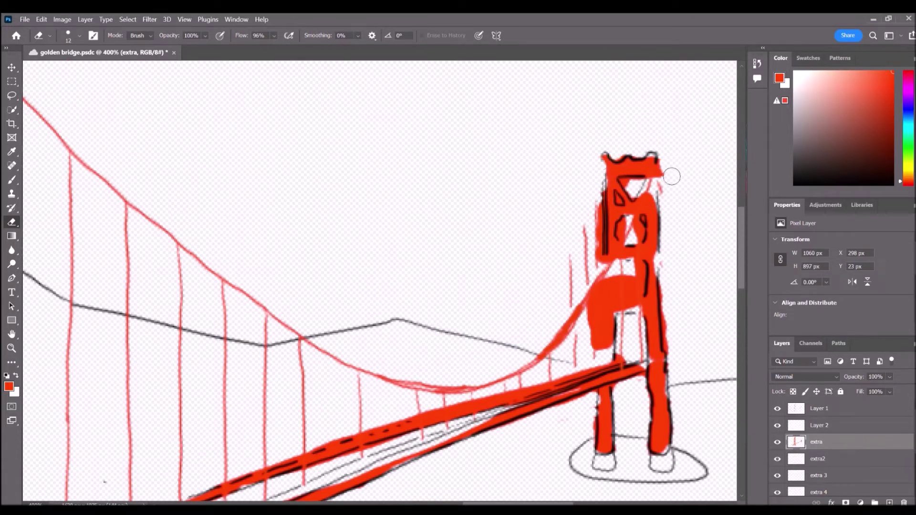
scroll(673, 174, "down", 3)
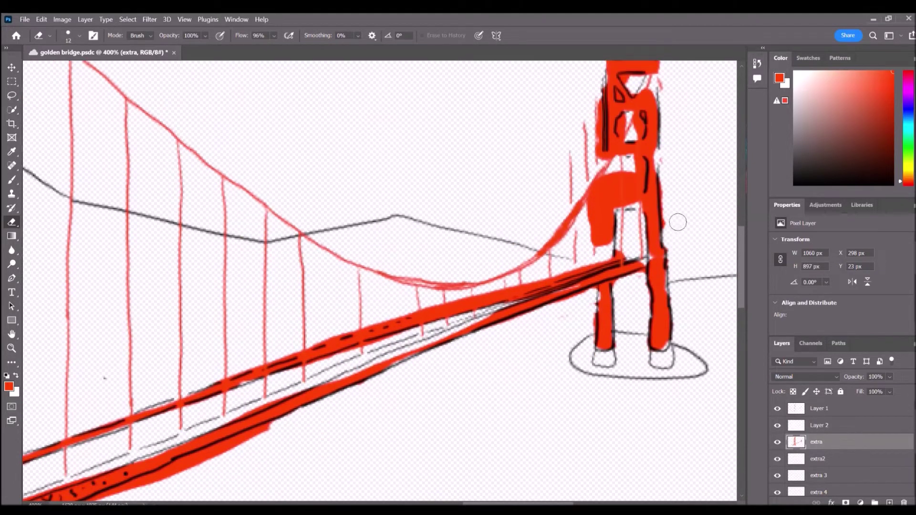
Erase the red overspill along both sides of the near tower's front leg below the deck
key("ctrl+minus")
key("ctrl+minus")
key("ctrl+minus")
key("ctrl+minus")
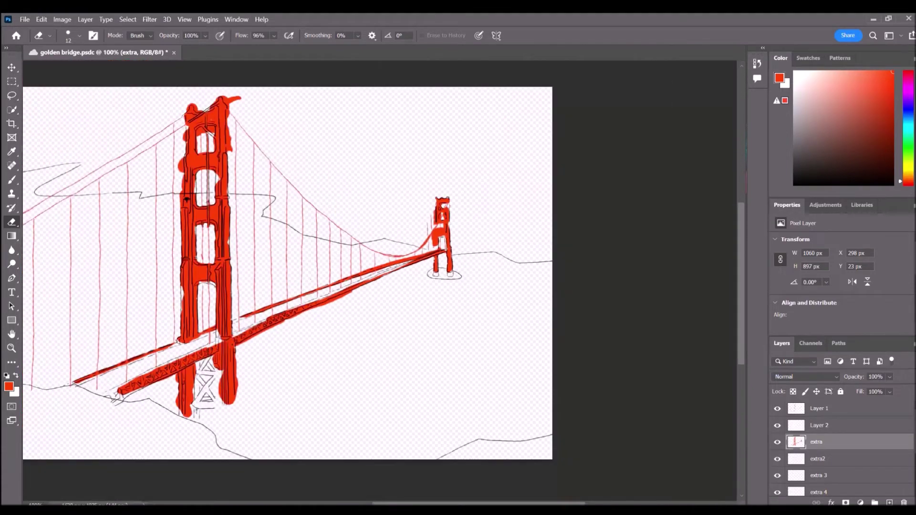
key("ctrl+plus")
key("ctrl+plus")
left_click_drag(249, 476, 491, 126)
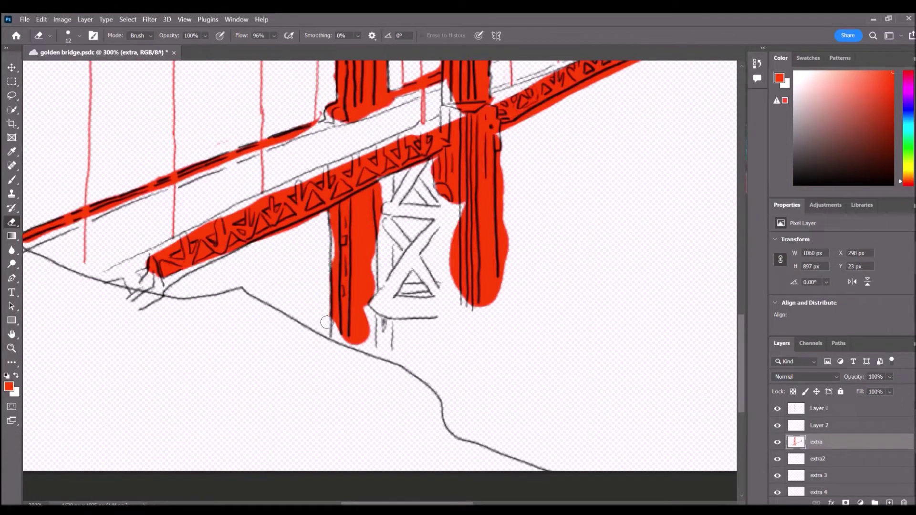
left_click_drag(450, 235, 456, 257)
left_click_drag(503, 183, 507, 287)
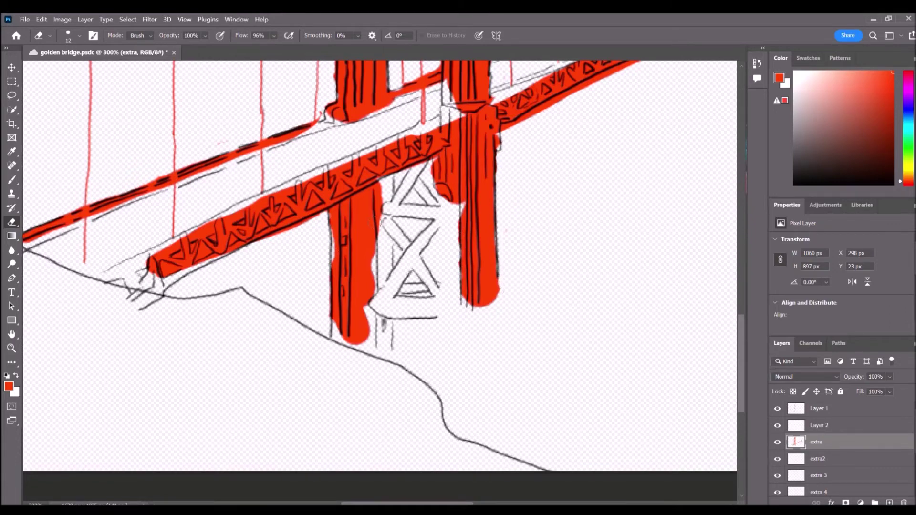
Erase the red inside the deck truss openings before the near tower's rear leg, using a 3 px eraser for the small gaps
scroll(272, 209, "up", 6)
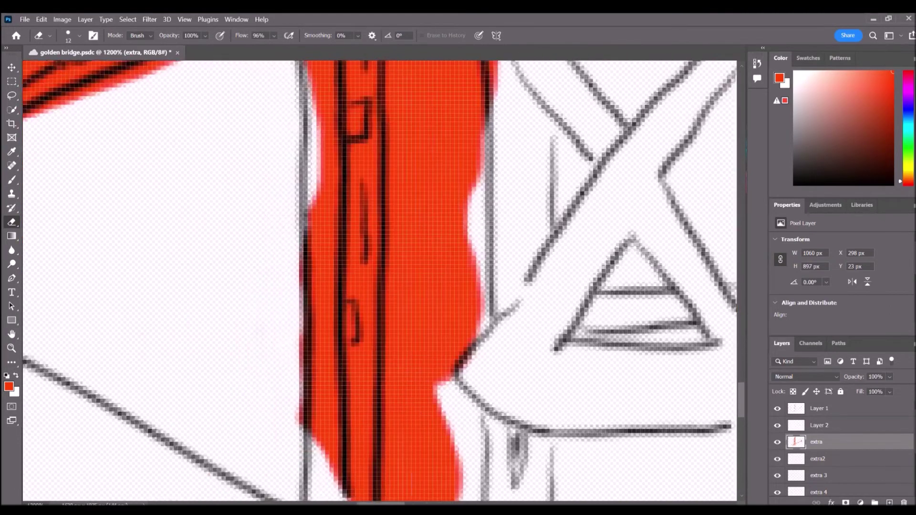
scroll(379, 280, "left", 2)
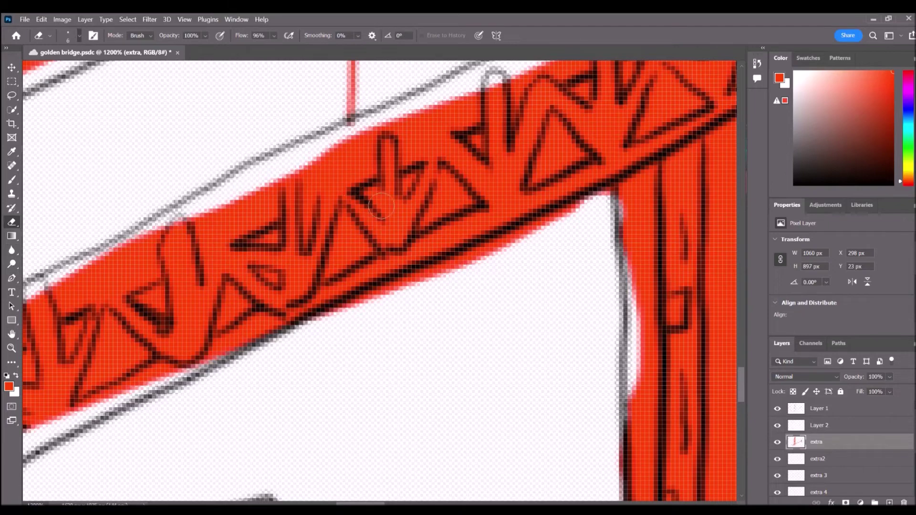
left_click(344, 246)
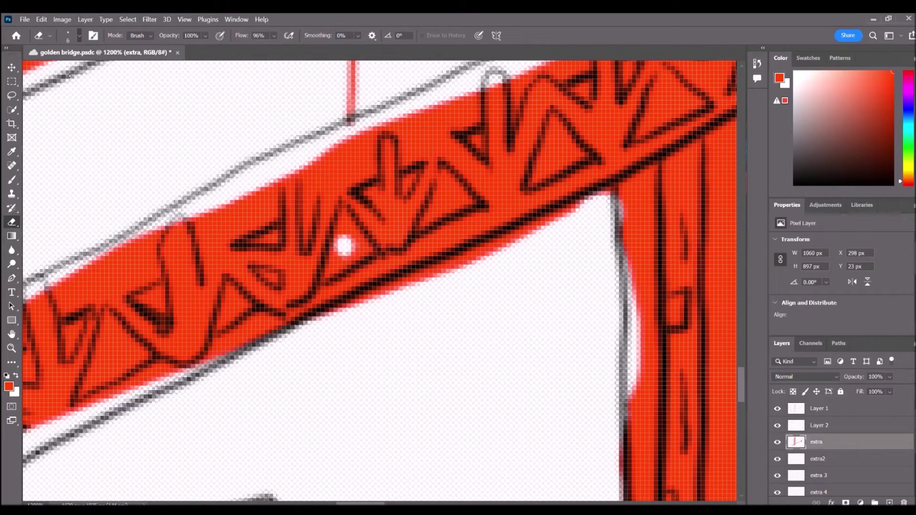
mouse_move(345, 246)
left_mouse_down()
mouse_move(350, 231)
mouse_move(334, 260)
mouse_move(360, 245)
left_mouse_up()
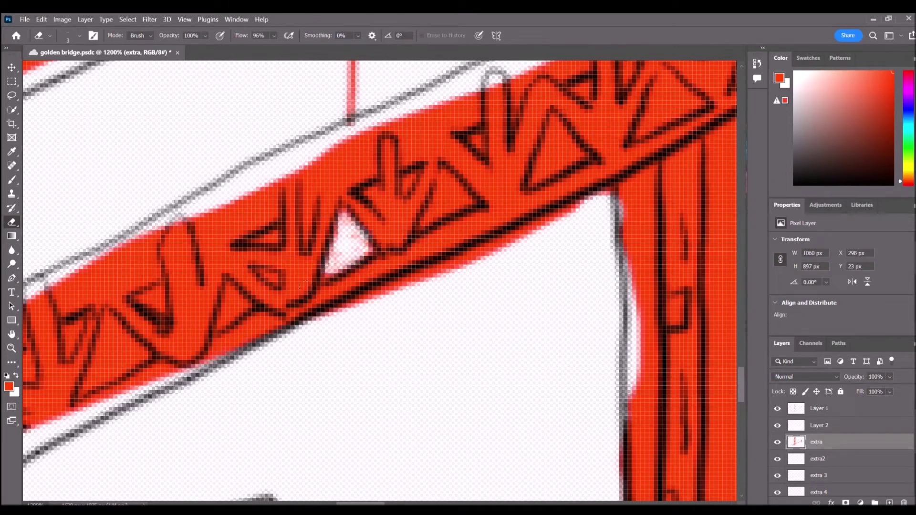
left_click(264, 275)
left_click(263, 239)
left_click(307, 233)
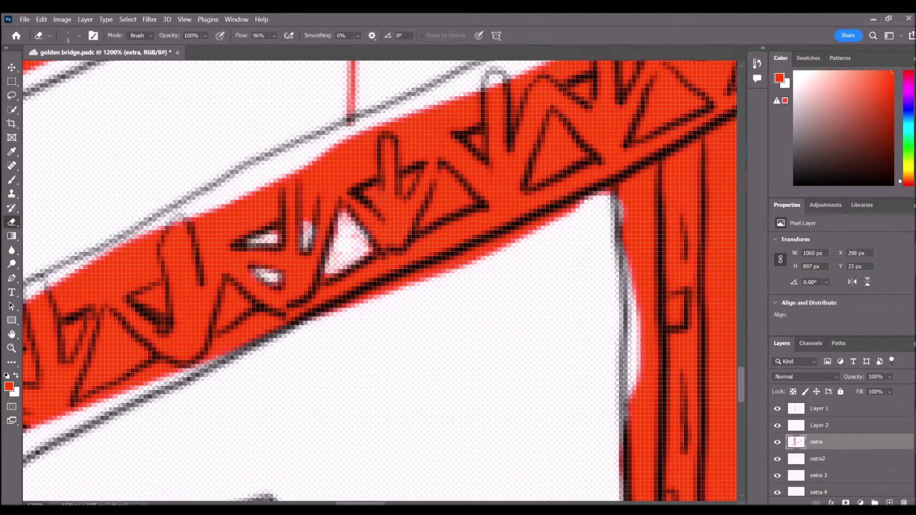
left_click(374, 202)
left_click(435, 210)
left_click_drag(431, 220, 466, 198)
left_click(414, 181)
Erase the red inside the truss openings closest to the deck's near end
mouse_move(138, 311)
left_mouse_down()
mouse_move(398, 242)
mouse_move(379, 286)
mouse_move(406, 288)
left_mouse_up()
left_click_drag(328, 282, 338, 256)
left_click_drag(289, 295, 267, 304)
left_click_drag(218, 348, 206, 331)
left_click_drag(418, 229, 424, 241)
Erase the red inside the truss openings leading up to and above the near tower's rear leg
left_click_drag(486, 229, 300, 312)
mouse_move(306, 315)
left_mouse_down()
mouse_move(294, 328)
mouse_move(305, 317)
left_mouse_up()
left_click_drag(529, 176, 304, 282)
left_click_drag(319, 260, 327, 268)
mouse_move(395, 260)
left_mouse_down()
mouse_move(406, 252)
mouse_move(424, 263)
left_mouse_up()
left_click_drag(358, 244, 358, 252)
left_click_drag(420, 210, 432, 214)
left_click_drag(481, 185, 471, 199)
mouse_move(505, 203)
left_mouse_down()
mouse_move(491, 227)
mouse_move(508, 218)
left_mouse_up()
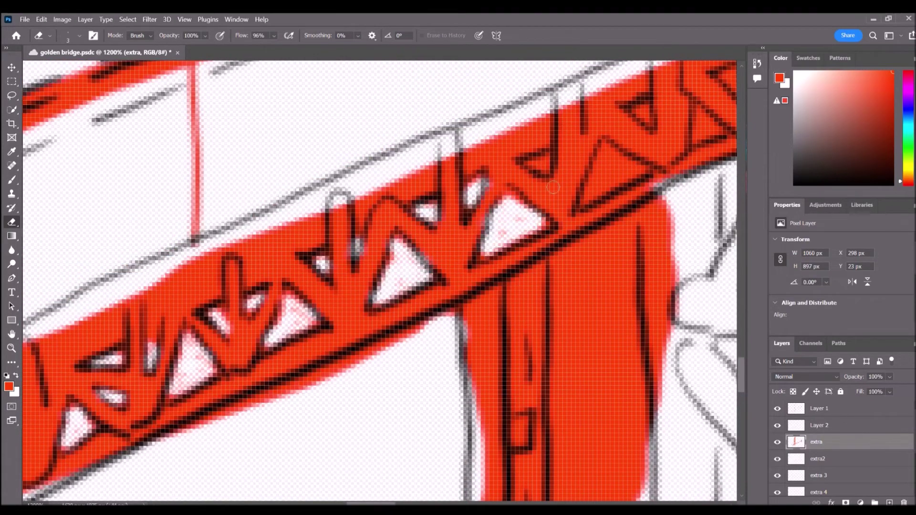
left_click_drag(529, 163, 546, 162)
Erase the red inside the last truss openings before the near tower's front leg
scroll(544, 163, "right", 3)
left_click_drag(338, 164, 338, 214)
mouse_move(376, 254)
left_mouse_down()
mouse_move(428, 225)
mouse_move(400, 198)
left_mouse_up()
left_click_drag(427, 158, 443, 172)
mouse_move(492, 176)
left_mouse_down()
mouse_move(301, 265)
mouse_move(323, 268)
left_mouse_up()
left_click_drag(320, 225, 463, 164)
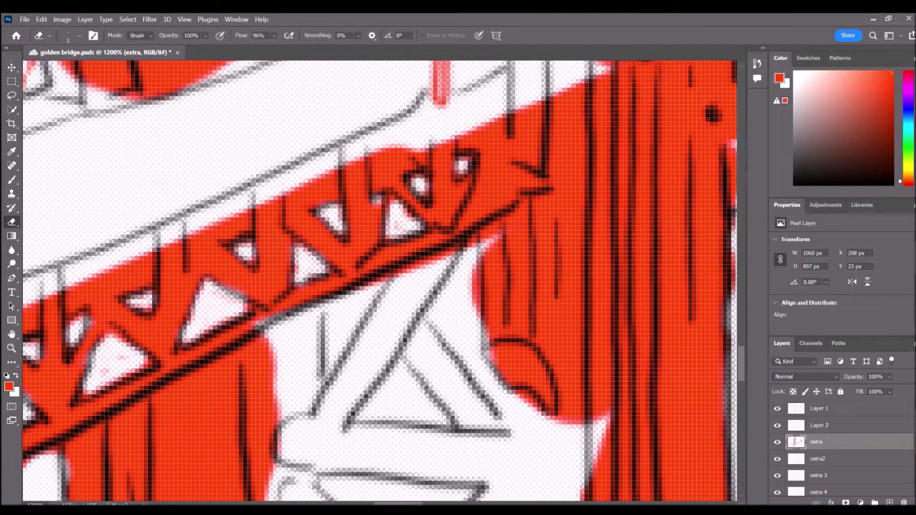
left_click_drag(477, 201, 510, 184)
Erase the red inside the first truss openings beyond the near tower's front leg
scroll(167, 384, "down", 7)
left_click_drag(334, 377, 376, 334)
scroll(379, 334, "up", 1)
left_click(25, 19)
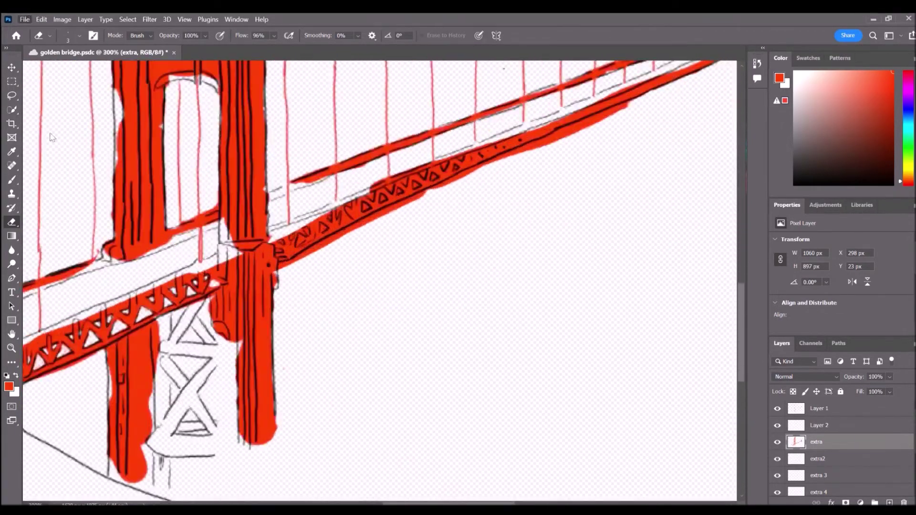
left_click(53, 137)
scroll(368, 243, "up", 4)
key("ctrl+plus")
key("ctrl+plus")
scroll(201, 249, "left", 4)
left_click_drag(329, 253, 353, 232)
mouse_move(422, 176)
left_mouse_down()
mouse_move(425, 198)
mouse_move(438, 185)
left_mouse_up()
left_click_drag(363, 194, 369, 205)
left_click_drag(452, 144, 459, 149)
mouse_move(593, 111)
left_mouse_down()
mouse_move(611, 103)
mouse_move(594, 94)
left_mouse_up()
Erase the red inside the remaining small truss triangles towards the far tower and save the drawing
left_click_drag(643, 269, 305, 408)
left_click_drag(325, 203, 329, 212)
left_click_drag(328, 217, 338, 207)
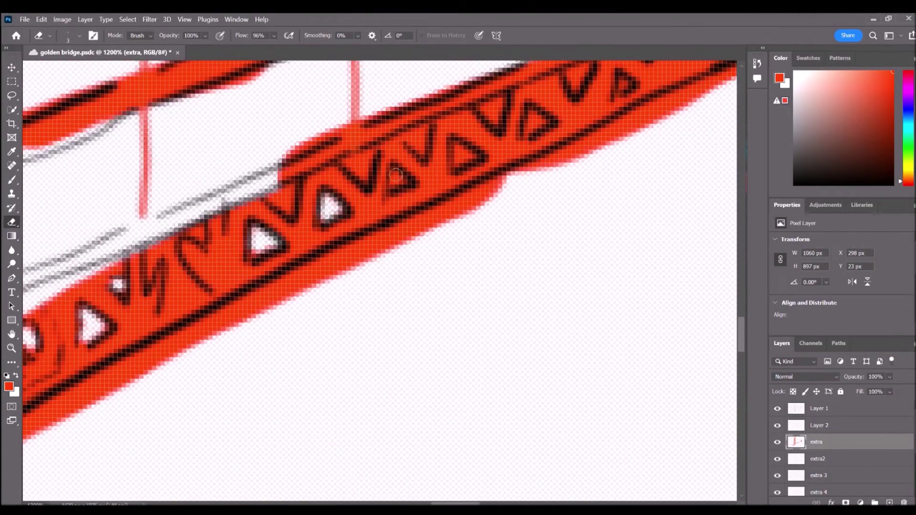
left_click_drag(277, 199, 285, 205)
left_click_drag(286, 207, 289, 193)
left_click_drag(353, 164, 402, 182)
mouse_move(422, 135)
left_mouse_down()
mouse_move(421, 149)
mouse_move(472, 156)
left_mouse_up()
left_click_drag(487, 109, 542, 122)
left_click_drag(589, 119, 477, 282)
scroll(154, 317, "down", 3)
scroll(154, 317, "down", 5)
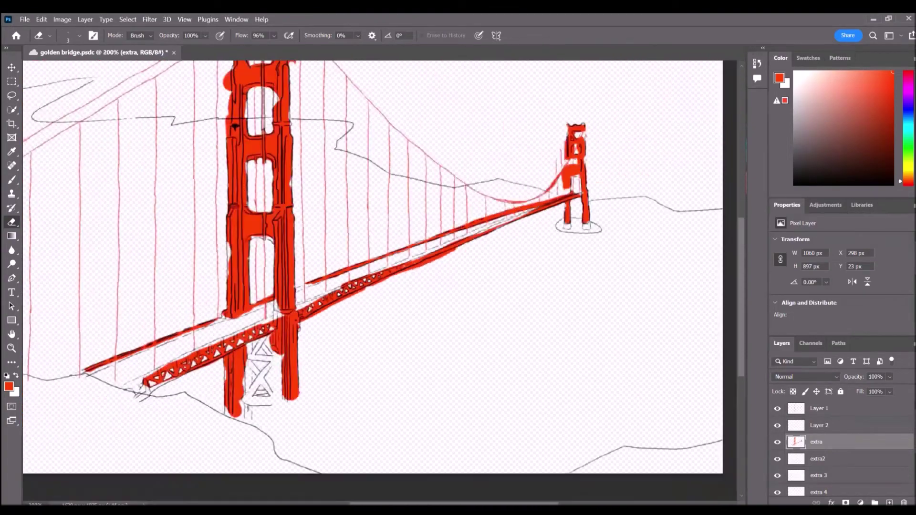
key("ctrl+s")
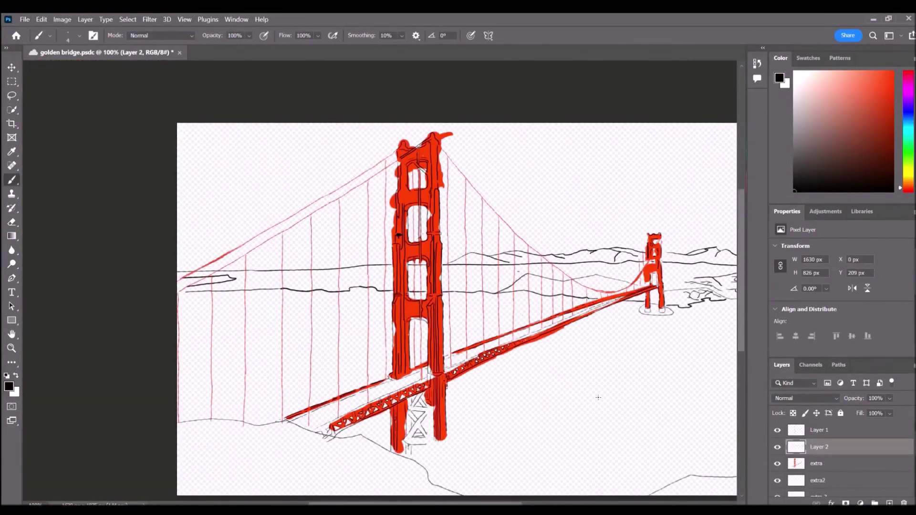
Paint the bridge's road surface grey on the extra2 layer, from the near shore to the far tower
key("ctrl+plus")
key("ctrl+plus")
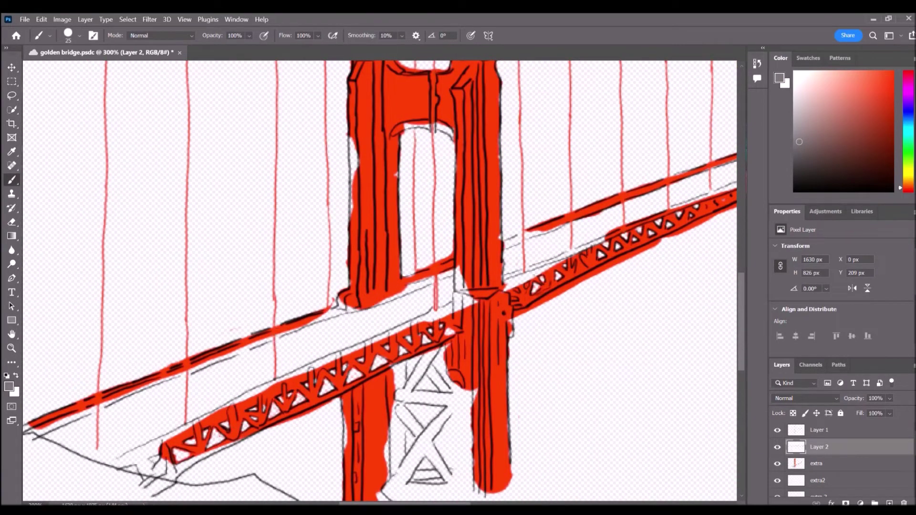
left_click(825, 482)
mouse_move(367, 317)
left_mouse_down()
mouse_move(123, 424)
mouse_move(345, 343)
mouse_move(153, 435)
mouse_move(91, 443)
mouse_move(91, 456)
mouse_move(118, 467)
mouse_move(435, 289)
mouse_move(442, 304)
mouse_move(504, 265)
mouse_move(575, 243)
mouse_move(394, 329)
left_mouse_up()
mouse_move(620, 215)
left_mouse_down()
mouse_move(309, 352)
mouse_move(274, 352)
left_mouse_up()
mouse_move(276, 347)
left_mouse_down()
mouse_move(296, 356)
mouse_move(441, 293)
mouse_move(660, 224)
mouse_move(604, 62)
mouse_move(451, 300)
left_mouse_up()
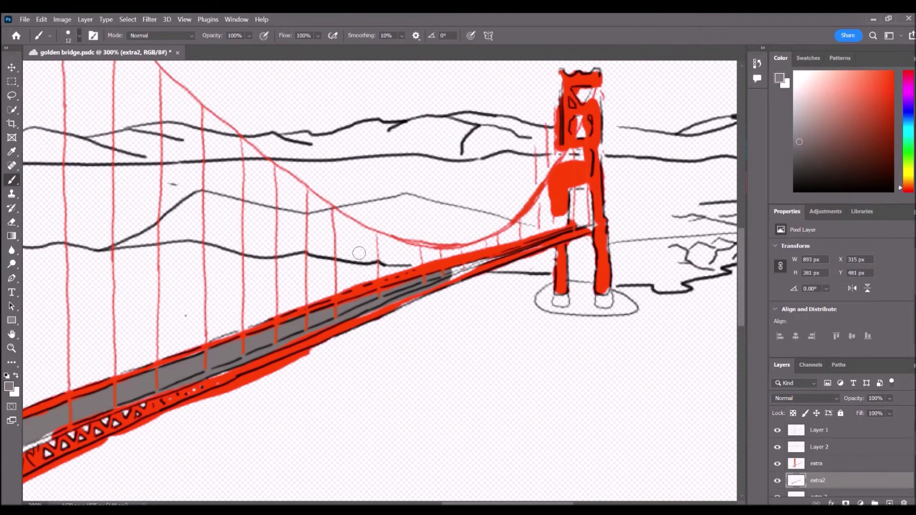
key("ctrl+minus")
key("ctrl+minus")
left_click_drag(381, 310, 450, 276)
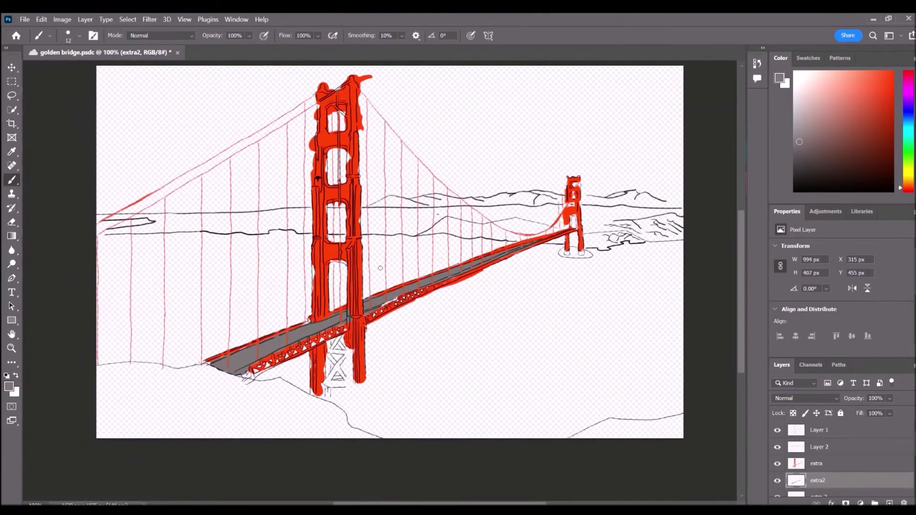
Paint the cross bracing between the near tower's lower legs dark grey with a 12 px brush
key("ctrl+plus")
key("ctrl+plus")
left_click_drag(381, 368, 382, 193)
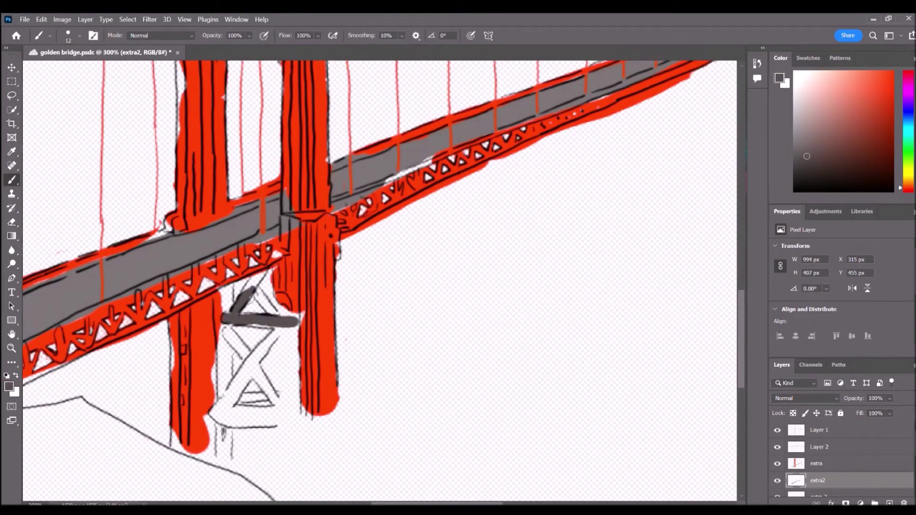
mouse_move(287, 330)
left_mouse_down()
mouse_move(221, 417)
mouse_move(298, 416)
left_mouse_up()
mouse_move(226, 332)
left_mouse_down()
mouse_move(255, 358)
mouse_move(220, 374)
left_mouse_up()
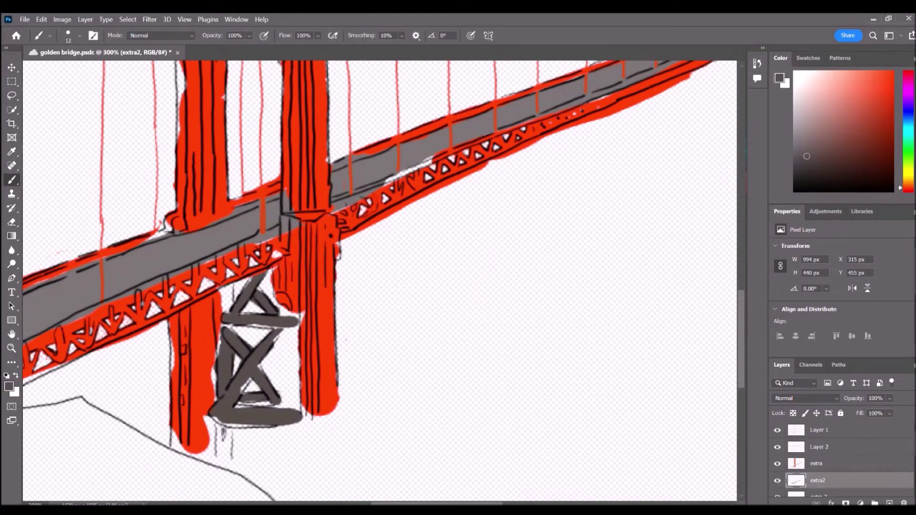
left_click_drag(222, 424, 229, 451)
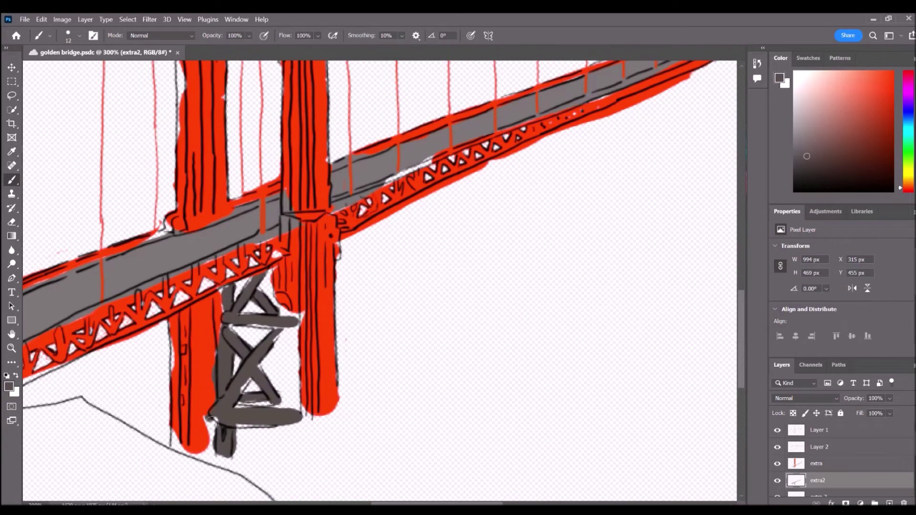
scroll(380, 282, "down", 2)
left_click_drag(304, 327, 301, 378)
Undo the stray brush mark and sample the road's lighter grey as the painting colour
key("ctrl+minus")
key("ctrl+minus")
scroll(379, 282, "up", 3)
key("ctrl+plus")
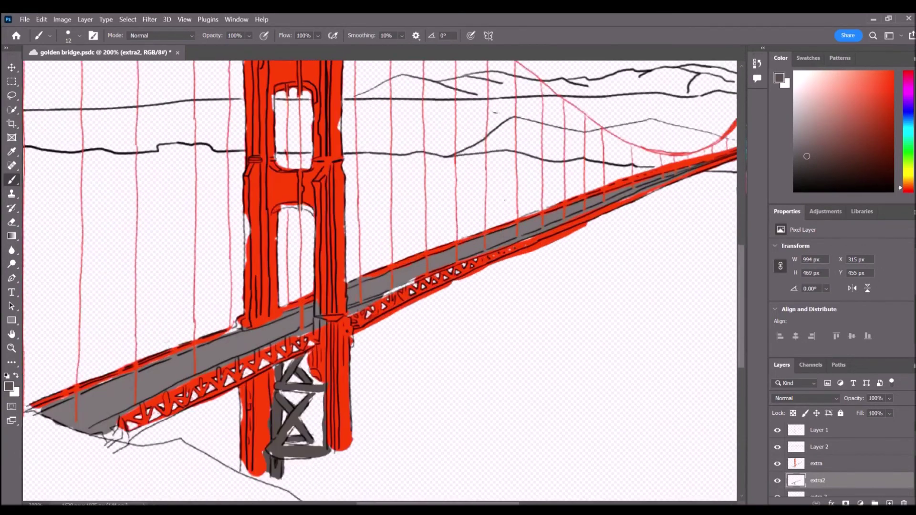
left_click_drag(478, 194, 365, 229)
left_click(300, 313)
key("ctrl+z")
key("i")
left_click(364, 363)
key("b")
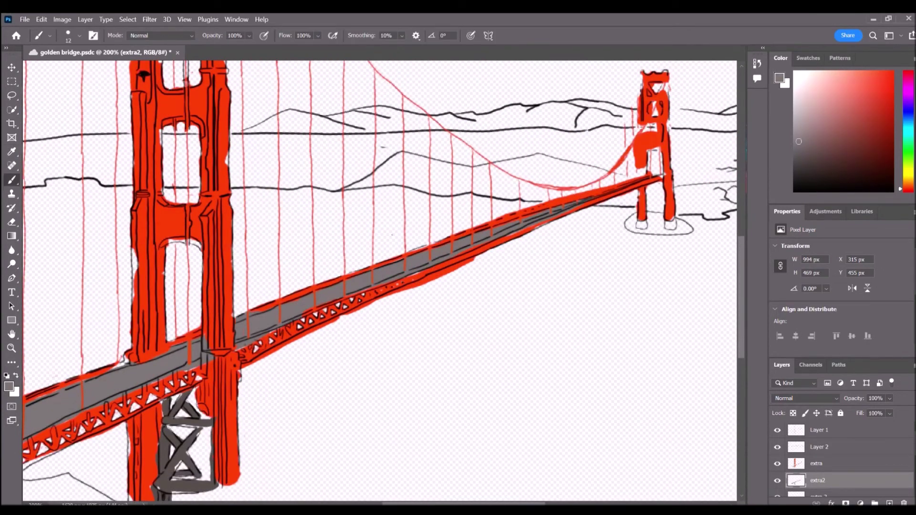
Save the drawing after checking the grey road along the bridge
scroll(285, 324, "right", 3)
scroll(285, 324, "up", 3)
scroll(285, 324, "down", 1)
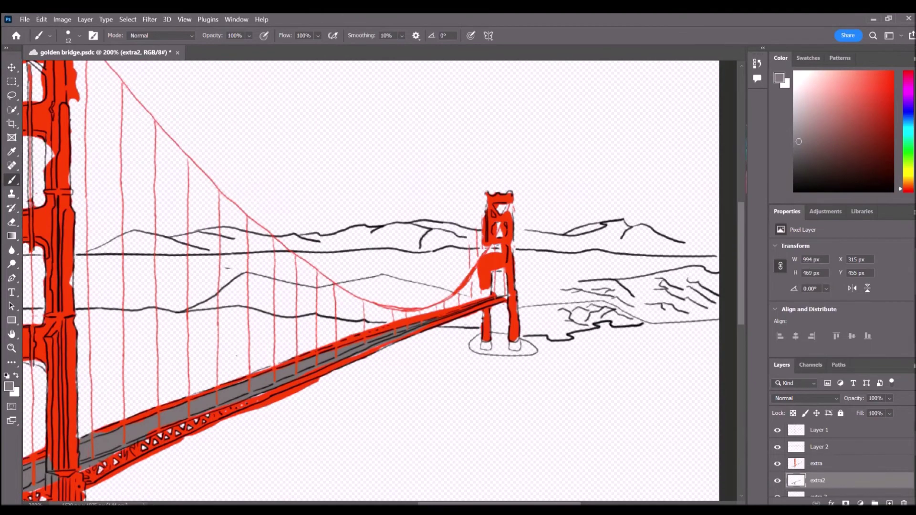
scroll(462, 299, "left", 10)
key("ctrl+minus")
key("ctrl+plus")
key("ctrl+plus")
key("ctrl+plus")
key("ctrl+s")
Erase the red overspill along the outer edge of the near tower's rear leg on the extra layer
scroll(467, 303, "up", 6)
key("e")
left_click(849, 464)
mouse_move(534, 222)
left_mouse_down()
mouse_move(544, 207)
mouse_move(544, 231)
left_mouse_up()
left_click_drag(549, 125, 573, 95)
left_click_drag(571, 137, 549, 196)
left_click_drag(544, 271, 542, 325)
scroll(542, 305, "down", 5)
left_click_drag(544, 160, 545, 189)
Erase the red overspill around the near tower's top and upper front leg, including the stray stroke beside its peak
scroll(545, 191, "down", 5)
scroll(545, 191, "right", 11)
scroll(545, 190, "up", 13)
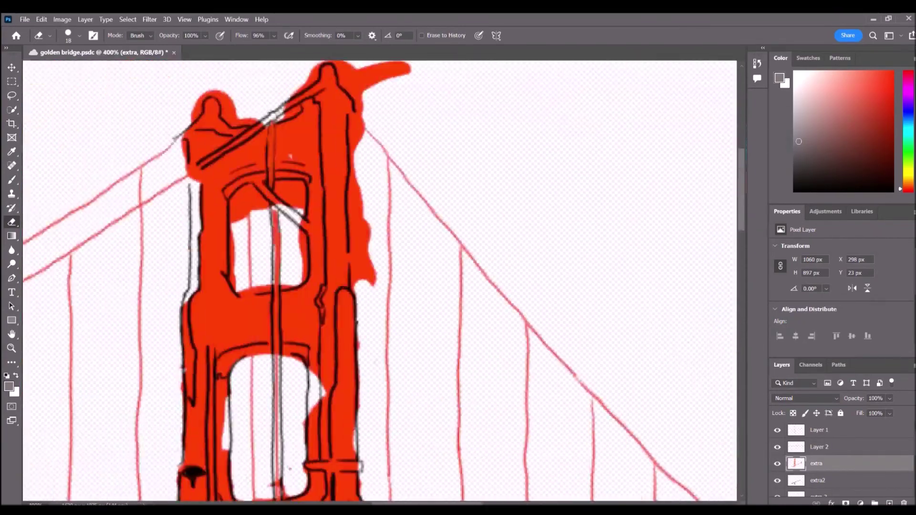
left_click_drag(368, 194, 374, 228)
mouse_move(404, 68)
left_mouse_down()
mouse_move(372, 176)
mouse_move(367, 272)
left_mouse_up()
mouse_move(251, 220)
left_mouse_down()
mouse_move(259, 231)
mouse_move(244, 276)
mouse_move(286, 196)
mouse_move(300, 282)
mouse_move(229, 110)
left_mouse_up()
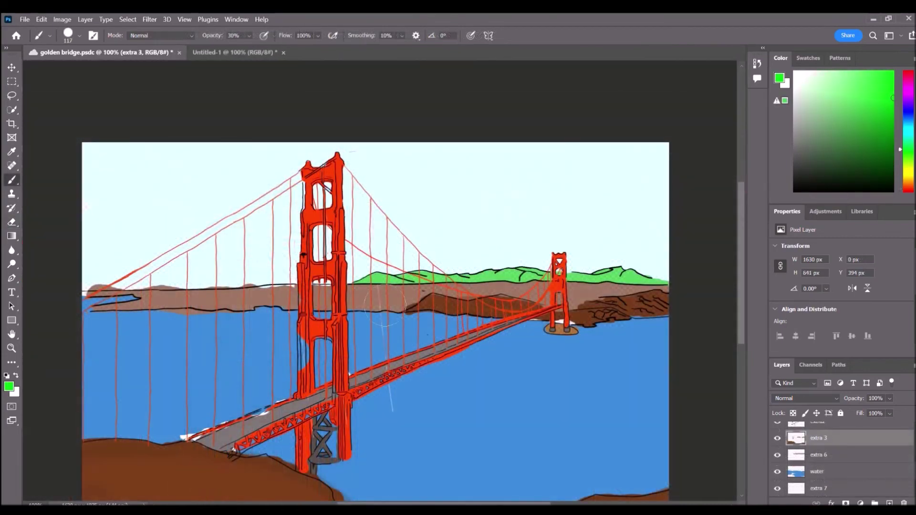
Paint translucent green grass over the brown foreground hill on the extra 3 layer with a 117 px brush
mouse_move(95, 460)
left_mouse_down()
mouse_move(210, 470)
mouse_move(272, 487)
left_mouse_up()
left_click_drag(98, 481, 226, 484)
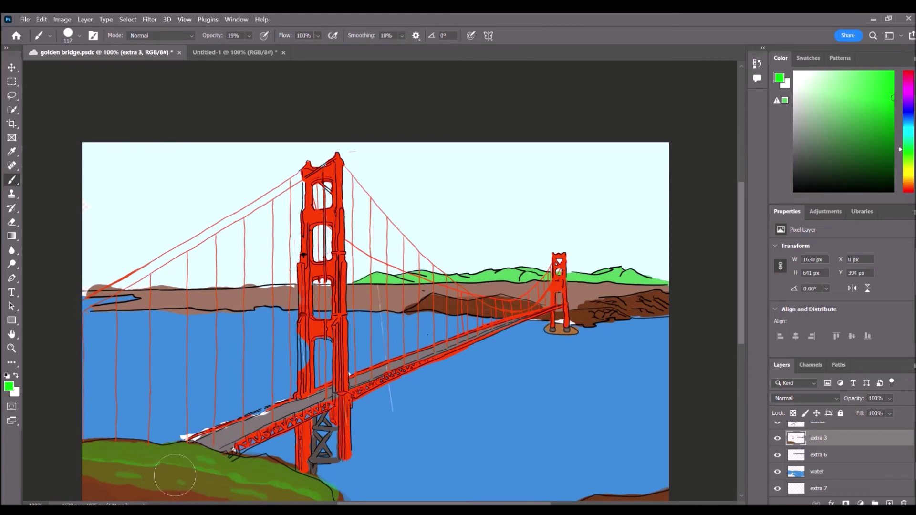
Dot small purple flowers across the green foreground hill with a 9 px brush at 100% opacity
left_click(908, 100)
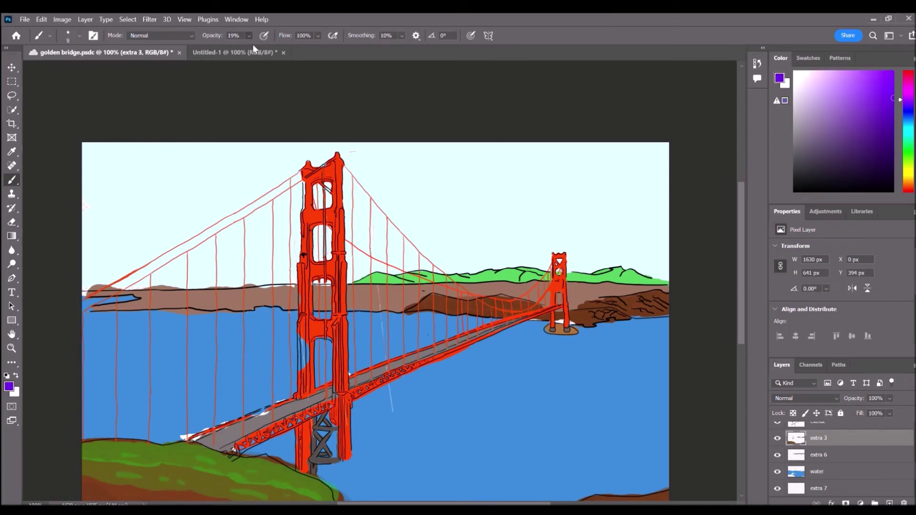
key("ctrl+z")
key("ctrl+z")
key("ctrl+z")
key("ctrl+z")
key("ctrl+plus")
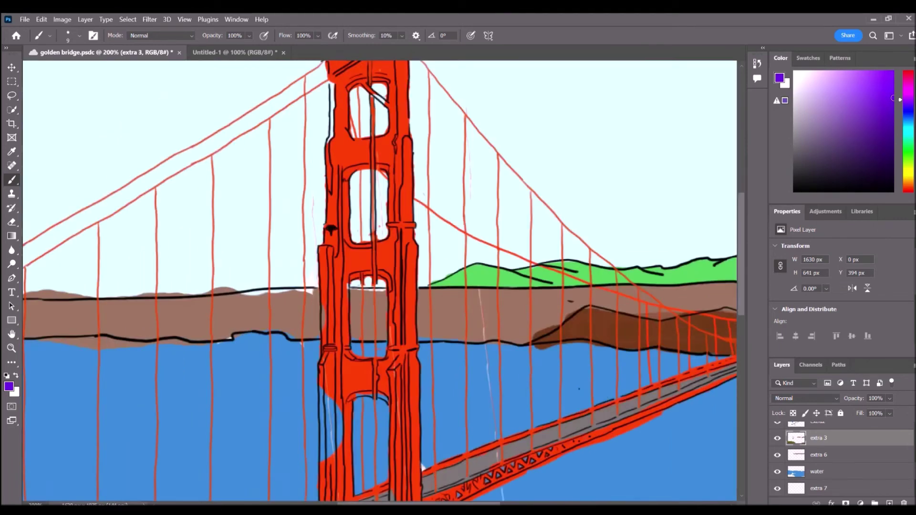
scroll(236, 238, "down", 10)
scroll(235, 238, "left", 3)
left_click_drag(229, 165, 235, 171)
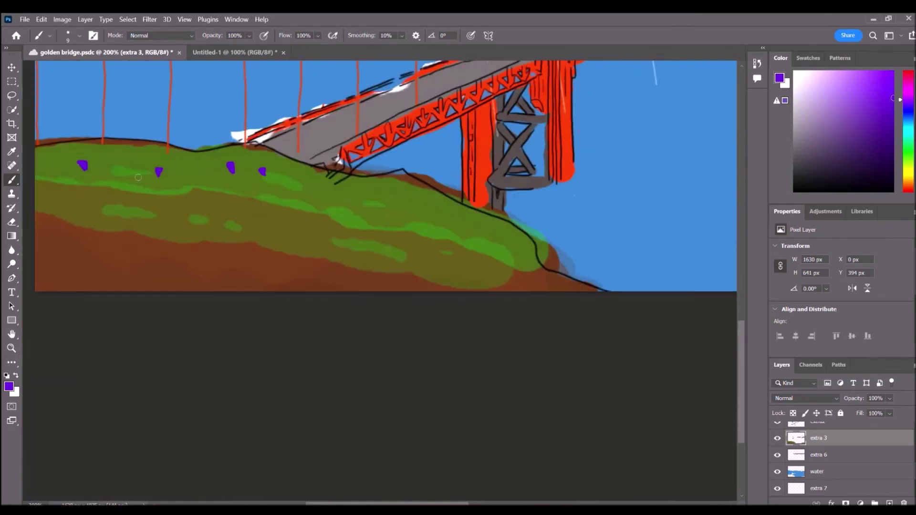
left_click_drag(110, 160, 115, 160)
left_click_drag(57, 166, 63, 166)
key("ctrl+minus")
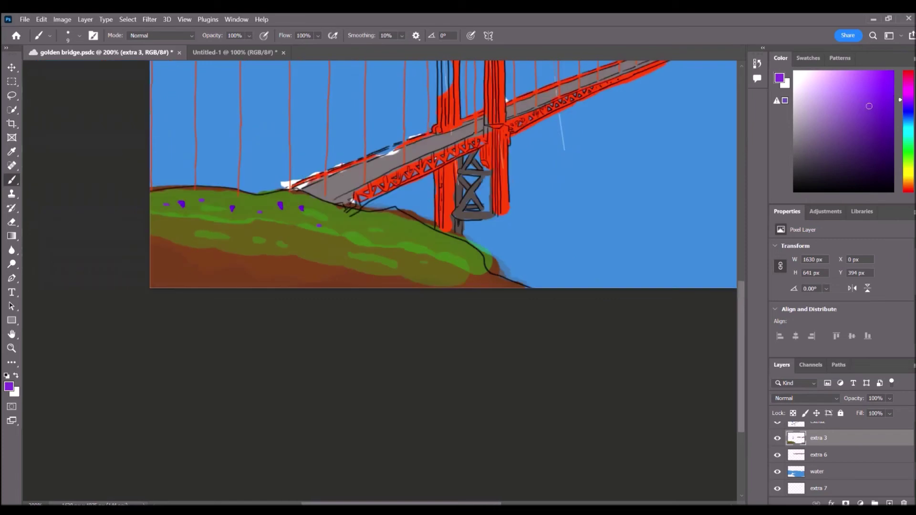
Sample green from the foreground hill and paint short stems beneath the purple flowers
key("ctrl+plus")
scroll(288, 286, "up", 3)
left_click(11, 151)
left_click(283, 302)
left_click(12, 180)
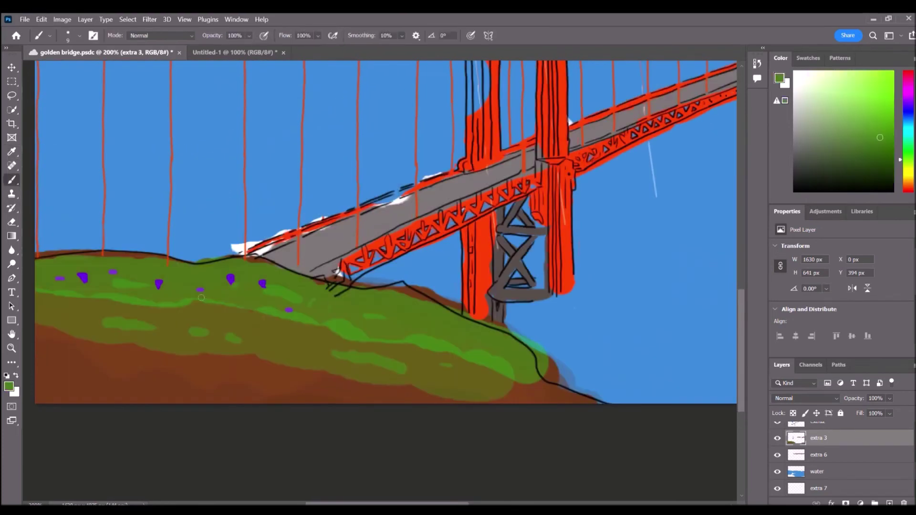
key("ctrl+z")
key("ctrl+z")
key("ctrl+z")
left_click_drag(237, 285, 233, 293)
left_click_drag(157, 289, 158, 296)
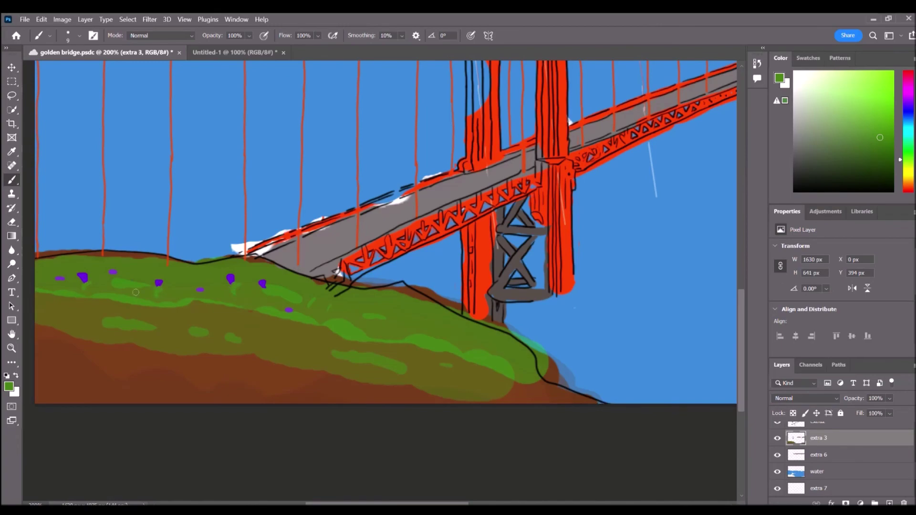
left_click_drag(85, 282, 84, 289)
Examine the whole coloured drawing
key("ctrl+minus")
scroll(380, 282, "up", 3)
scroll(380, 281, "right", 2)
scroll(380, 281, "down", 2)
key("ctrl+minus")
key("ctrl+minus")
key("ctrl+minus")
key("ctrl+minus")
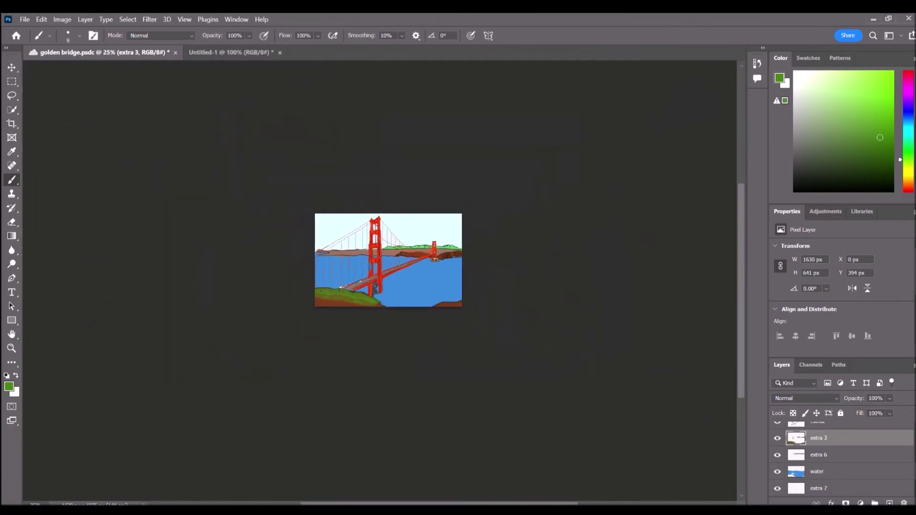
Add more short green strokes along the purple-flowered foreground hill with a 9 px brush on the extra 3 layer
key("ctrl+plus")
key("ctrl+plus")
key("ctrl+plus")
key("ctrl+plus")
key("ctrl+plus")
scroll(381, 281, "up", 3)
scroll(381, 281, "left", 6)
scroll(380, 281, "down", 4)
mouse_move(299, 300)
left_mouse_down()
mouse_move(290, 312)
mouse_move(347, 318)
left_mouse_up()
left_click_drag(384, 321, 403, 329)
key("ctrl+minus")
key("ctrl+minus")
left_click_drag(572, 376, 630, 371)
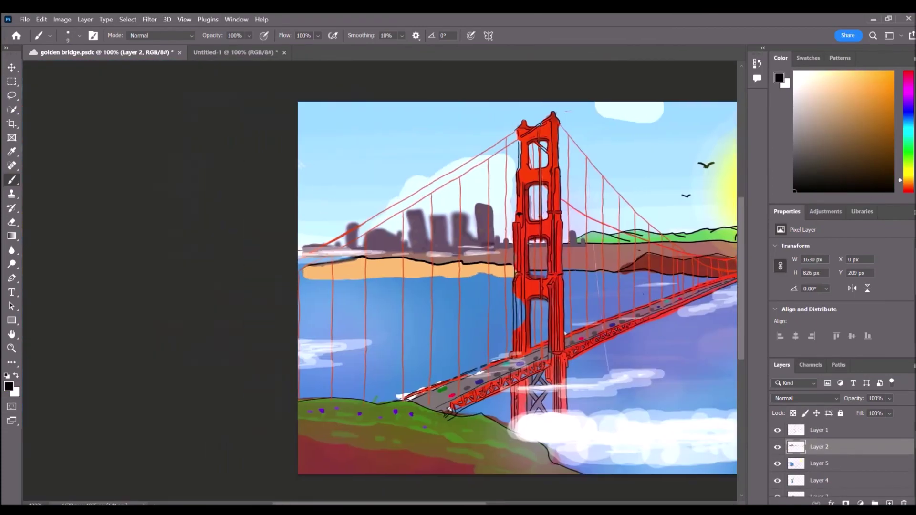
key("ctrl+z")
Trace the shoreline above the sandy beach in black on Layer 2
key("ctrl+plus")
key("ctrl+plus")
left_click_drag(167, 247, 735, 233)
Shade the sandy beach below the shoreline with translucent brown on Layer 2, using a 12 px brush at 19% opacity
left_click(573, 296, "alt")
left_click(823, 97)
key("bracketright")
key("bracketright")
key("bracketright")
key("bracketright")
left_click_drag(148, 277, 686, 269)
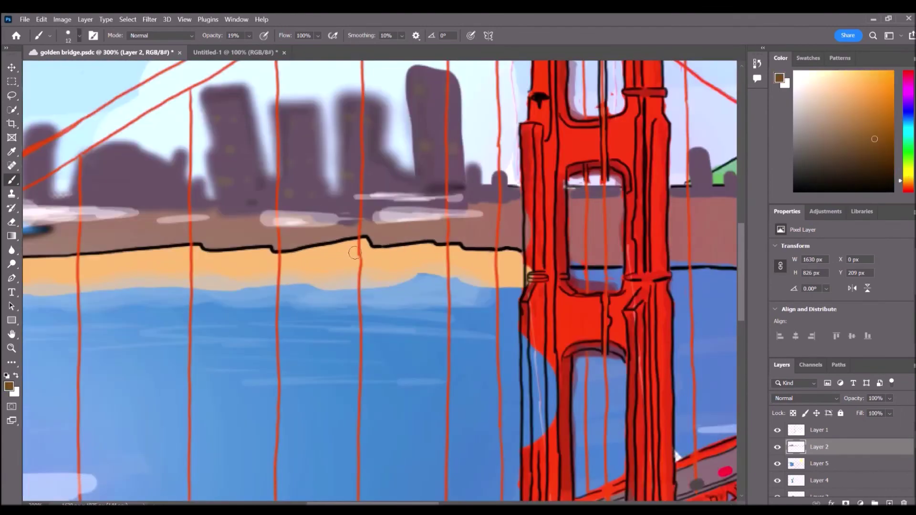
mouse_move(354, 253)
left_mouse_down()
mouse_move(340, 240)
mouse_move(282, 288)
left_mouse_up()
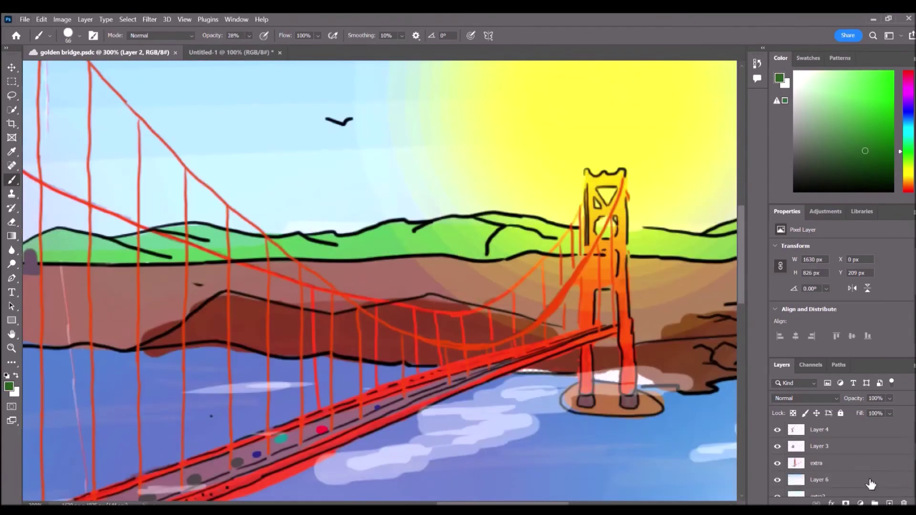
Tint the brown hills around the far tower with translucent dark green on Layer 6, using a 15 px brush at 28% opacity
scroll(382, 281, "right", 10)
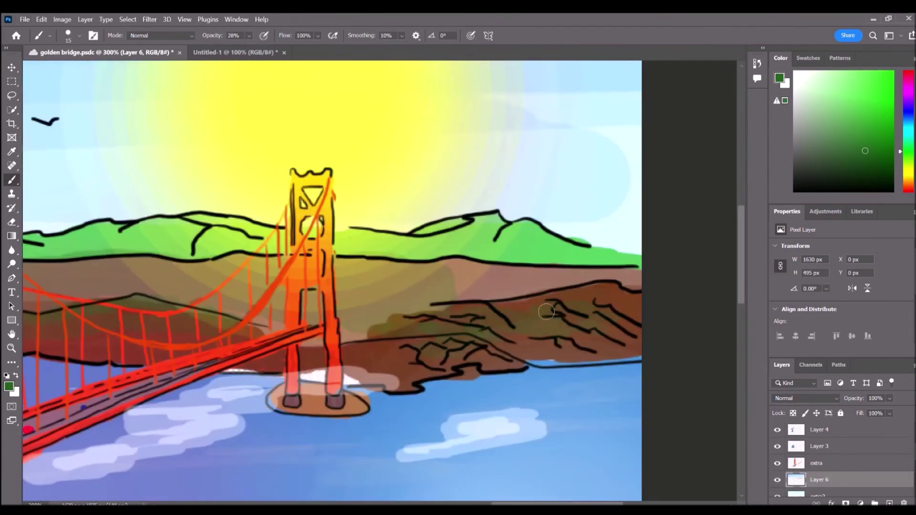